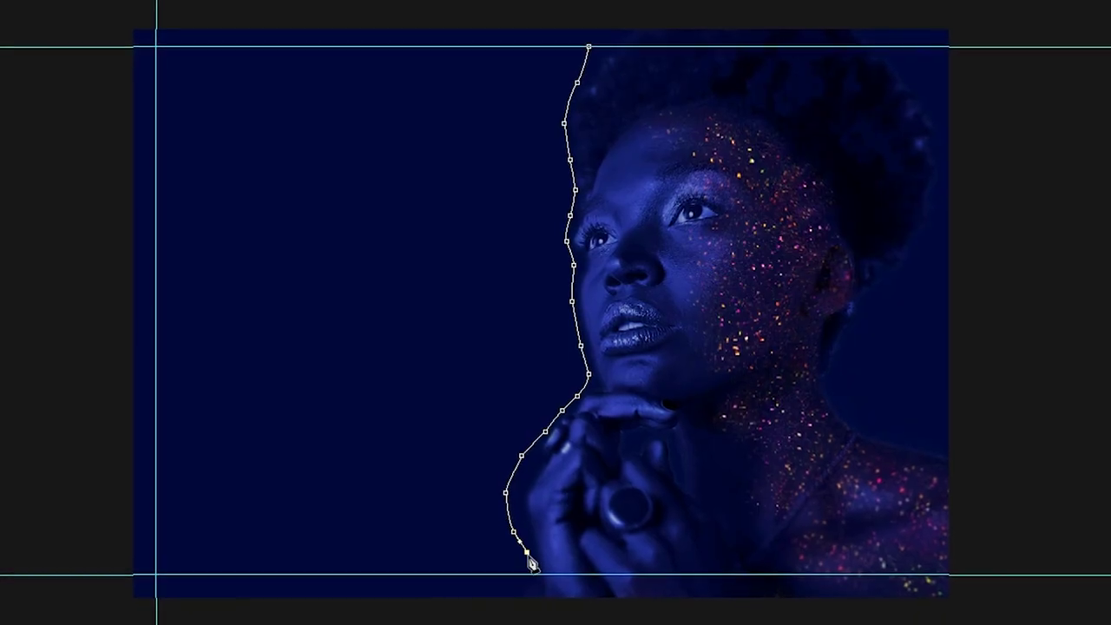
Step: Fill a closed path with pasted placeholder text, then show rulers with Cmd+R
{"action": "left_click", "coordinate": [144, 584]}
{"action": "left_click", "coordinate": [148, 45]}
{"action": "left_click", "coordinate": [588, 46]}
{"action": "key", "text": "t"}
{"action": "left_click", "coordinate": [458, 303]}
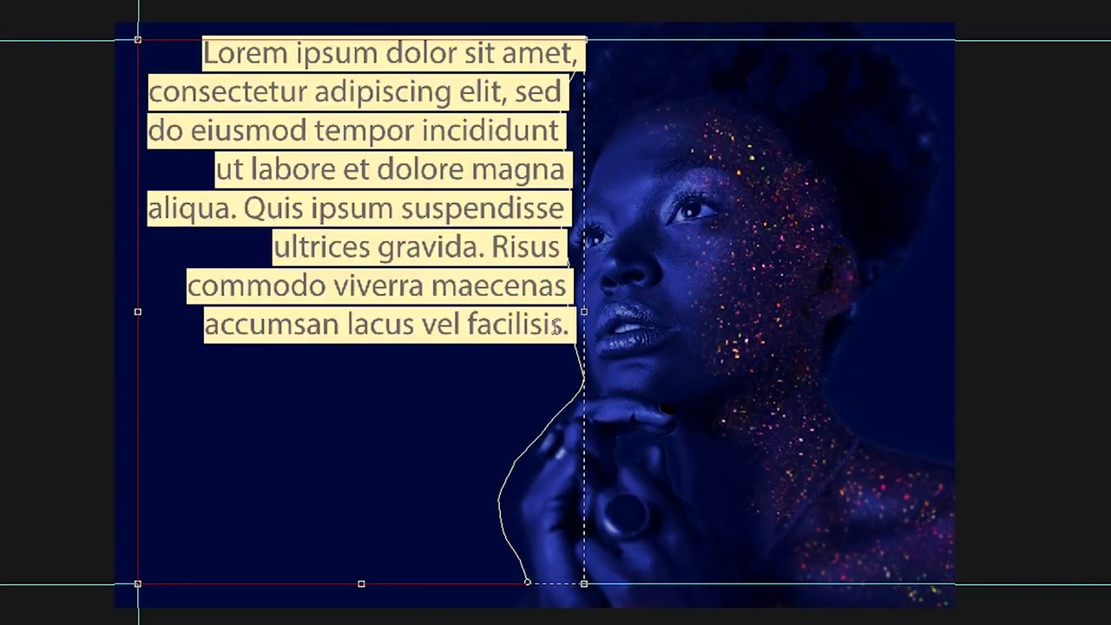
{"action": "left_click", "coordinate": [556, 325]}
{"action": "key", "text": "ctrl+v"}
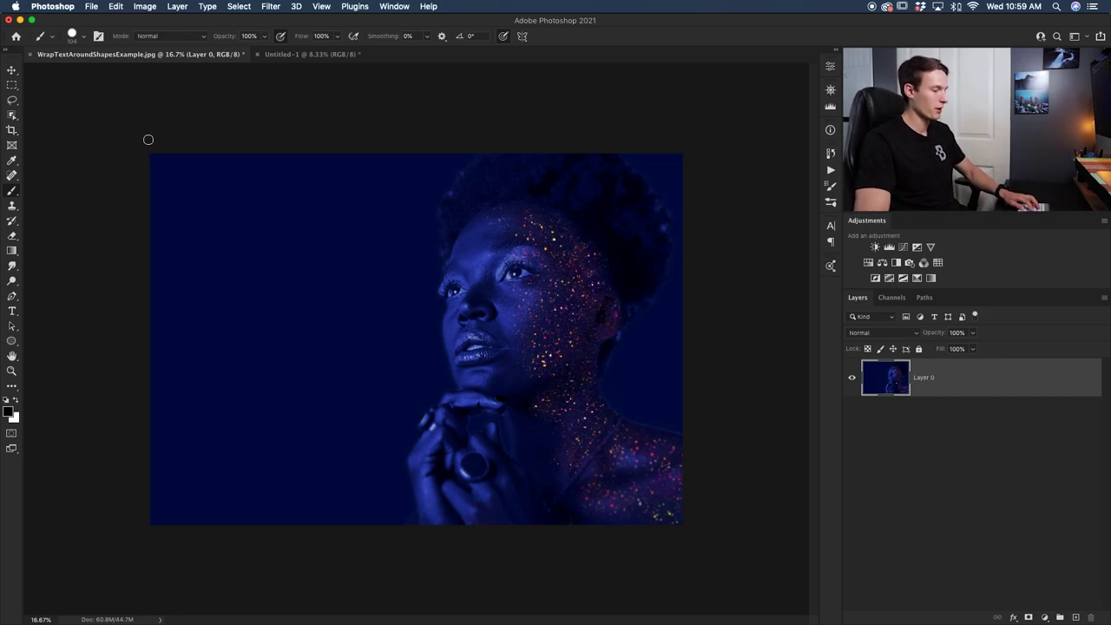
{"action": "key", "text": "super+r"}
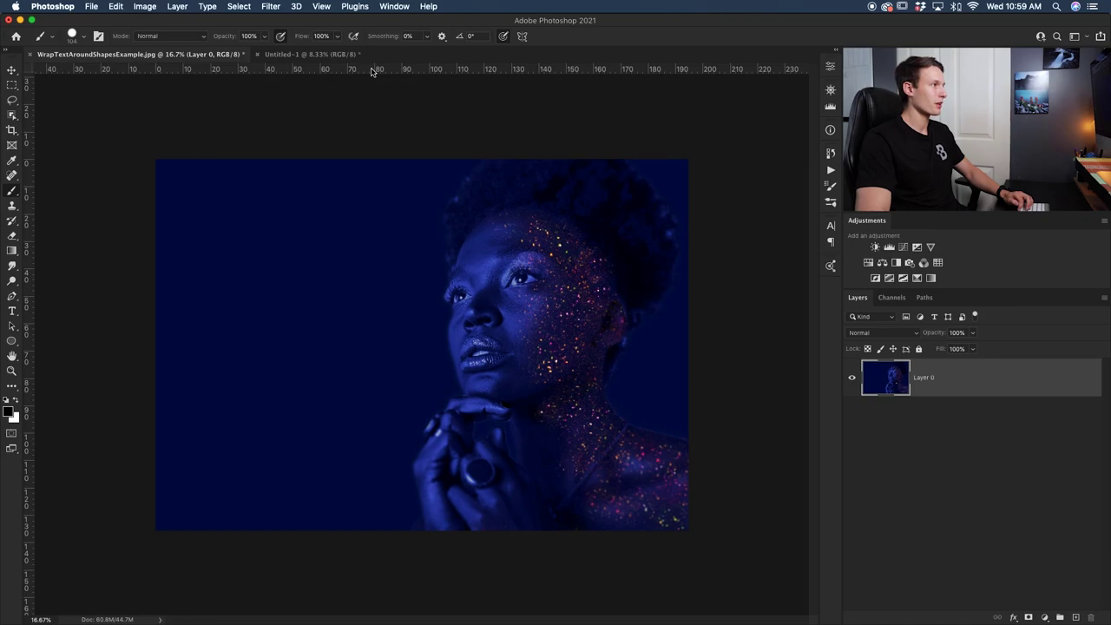
Step: Add guides at Y 0 cm, X 5.42 cm and Y 128.90 cm on the portrait
{"action": "left_click_drag", "start_coordinate": [371, 71], "coordinate": [382, 170]}
{"action": "left_click_drag", "start_coordinate": [28, 338], "coordinate": [171, 332]}
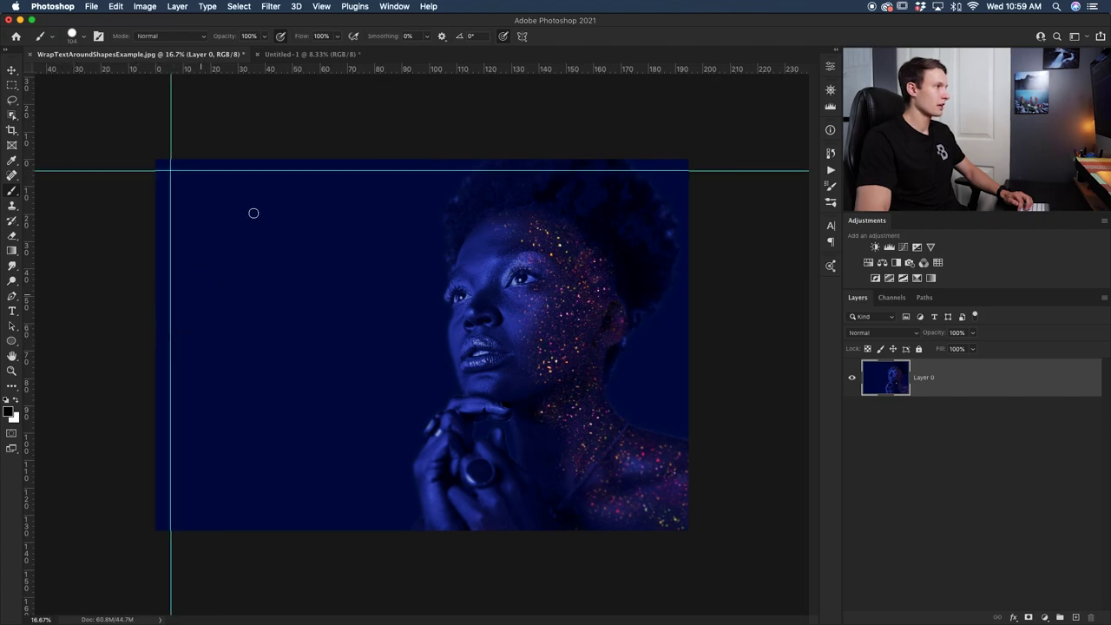
{"action": "left_click_drag", "start_coordinate": [312, 73], "coordinate": [318, 515]}
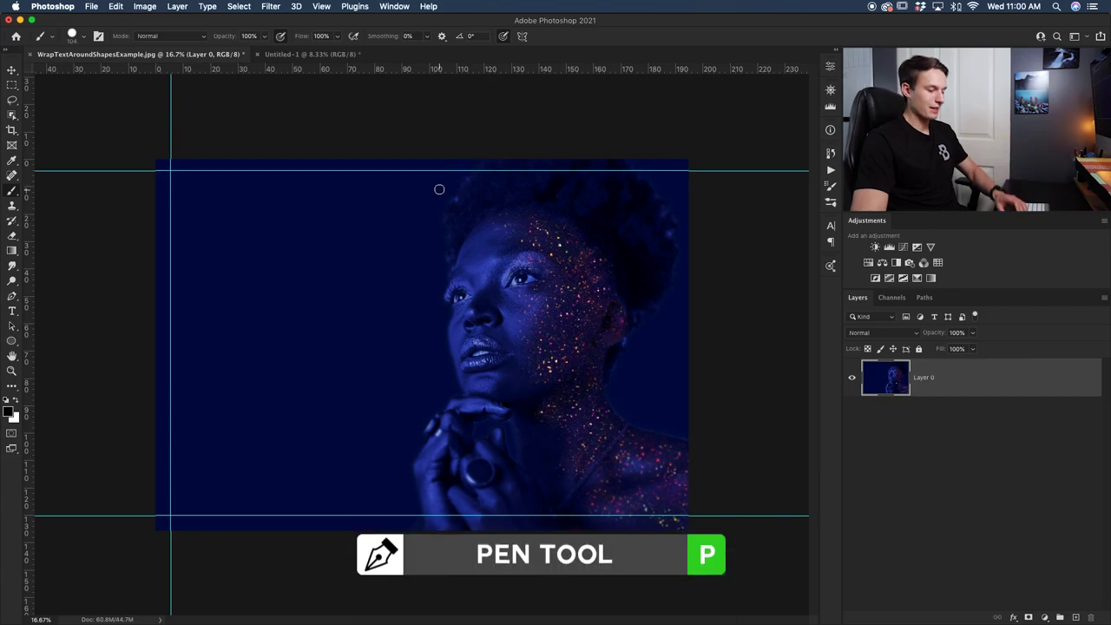
Step: Trace a closed Pen path from the top guide, down her face profile, to the left guide corners
{"action": "key", "text": "p"}
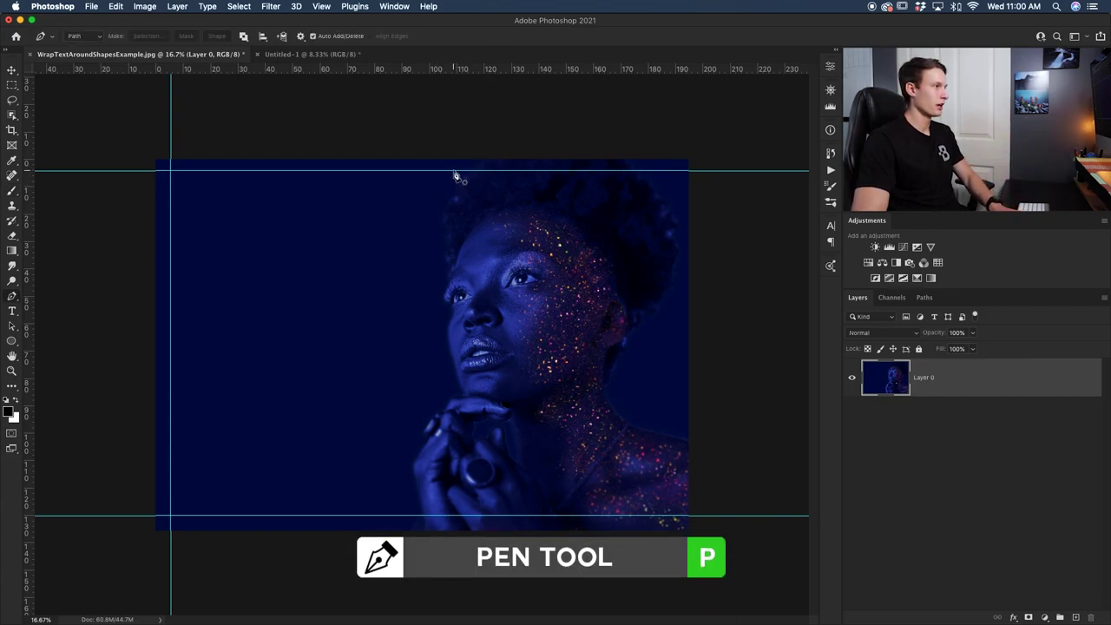
{"action": "left_click", "coordinate": [452, 173]}
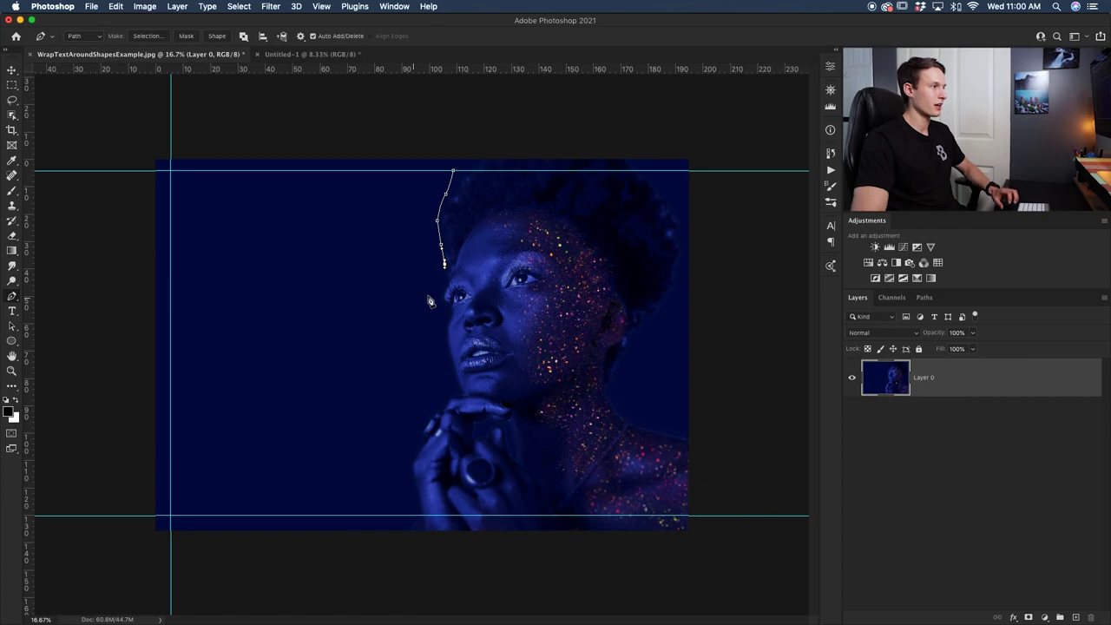
{"action": "left_click", "coordinate": [445, 276]}
{"action": "key", "text": "super+z"}
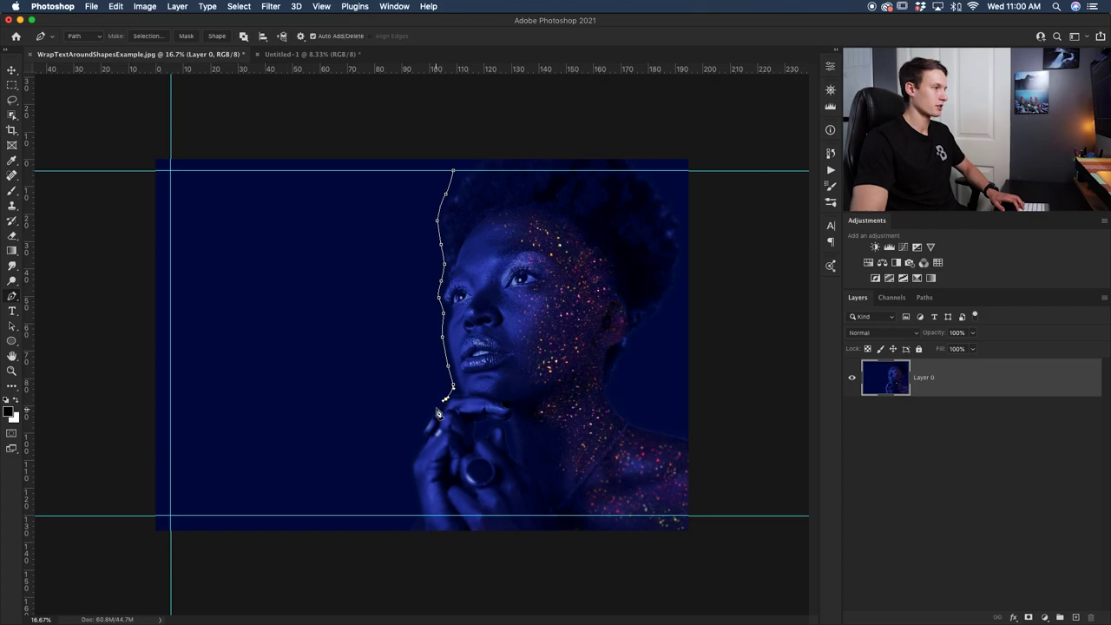
{"action": "left_click", "coordinate": [424, 423]}
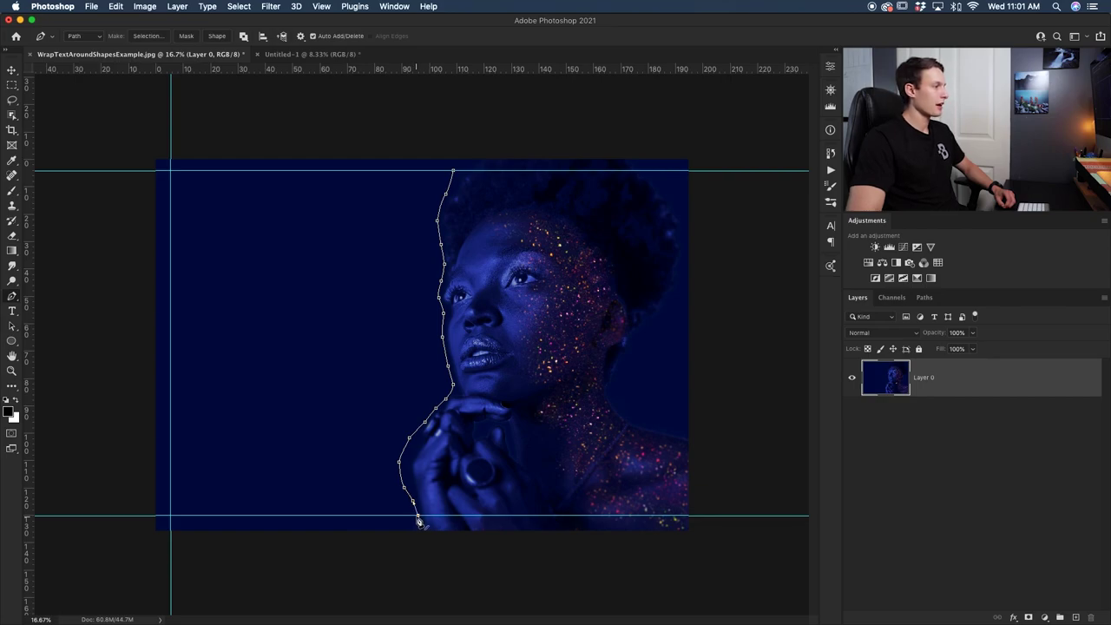
{"action": "left_click", "coordinate": [171, 516]}
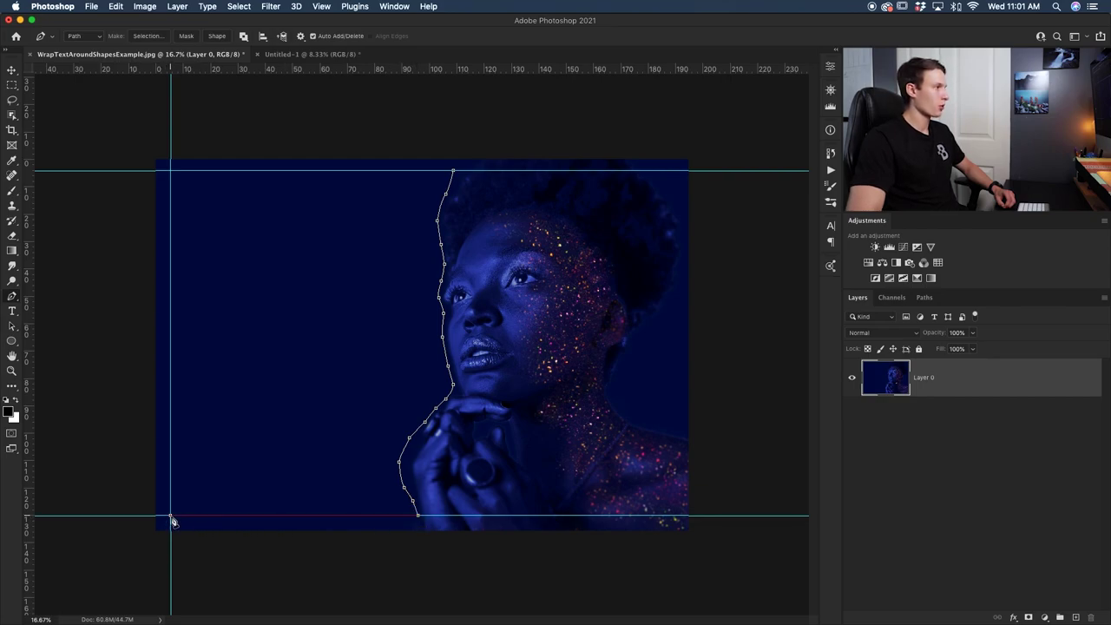
{"action": "left_click", "coordinate": [171, 170]}
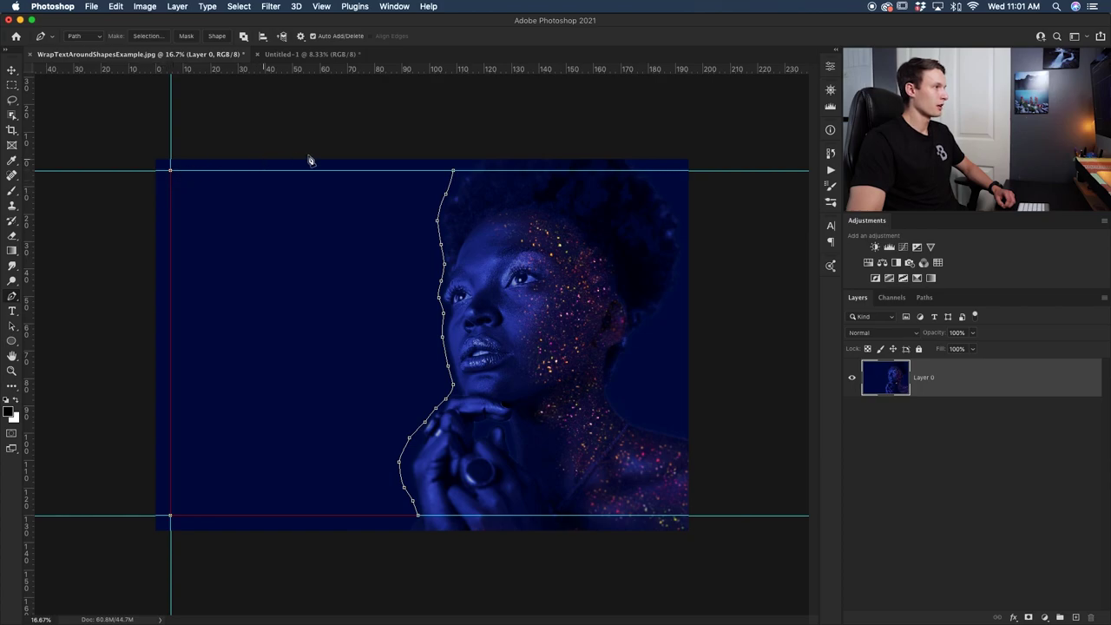
{"action": "left_click", "coordinate": [454, 176]}
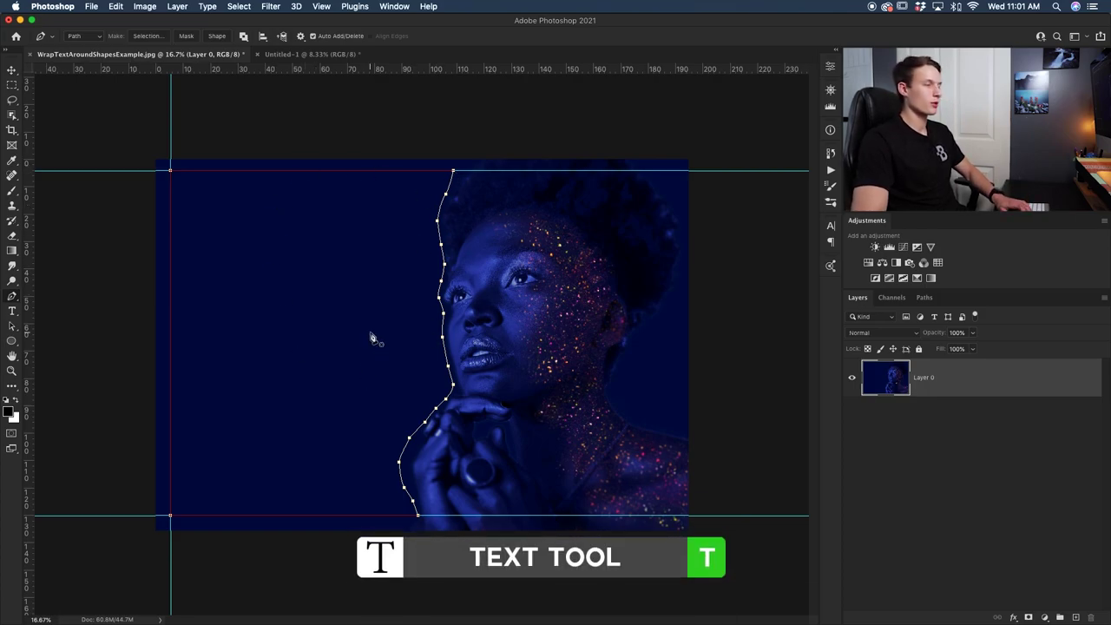
{"action": "key", "text": "t"}
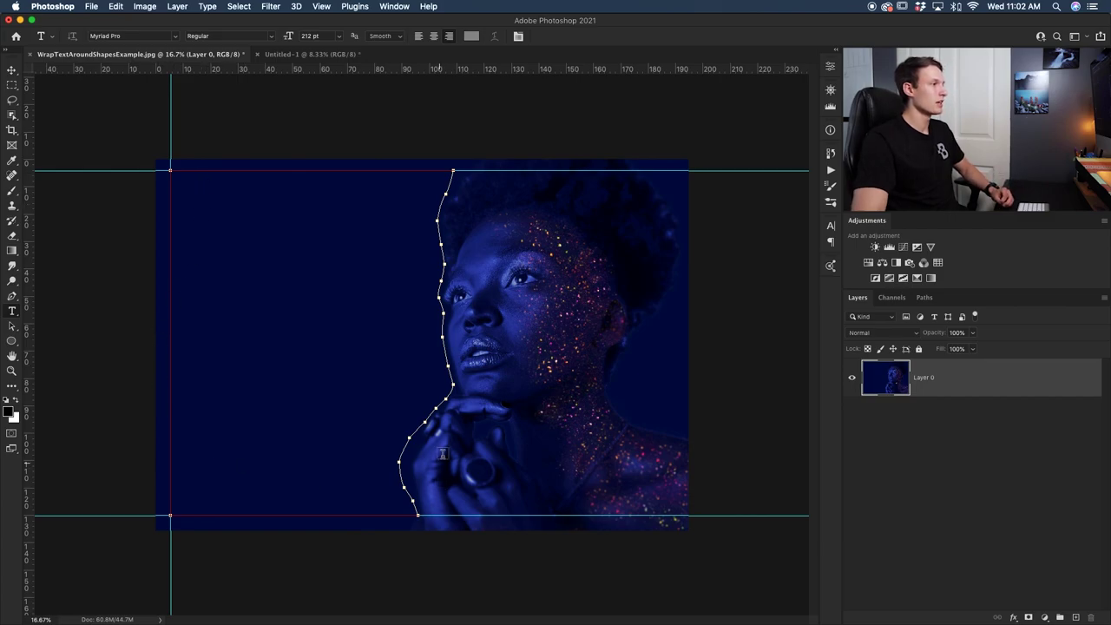
Step: Fill the path with Lorem ipsum, paste a second copy after 'facilisis', and commit
{"action": "left_click", "coordinate": [249, 232]}
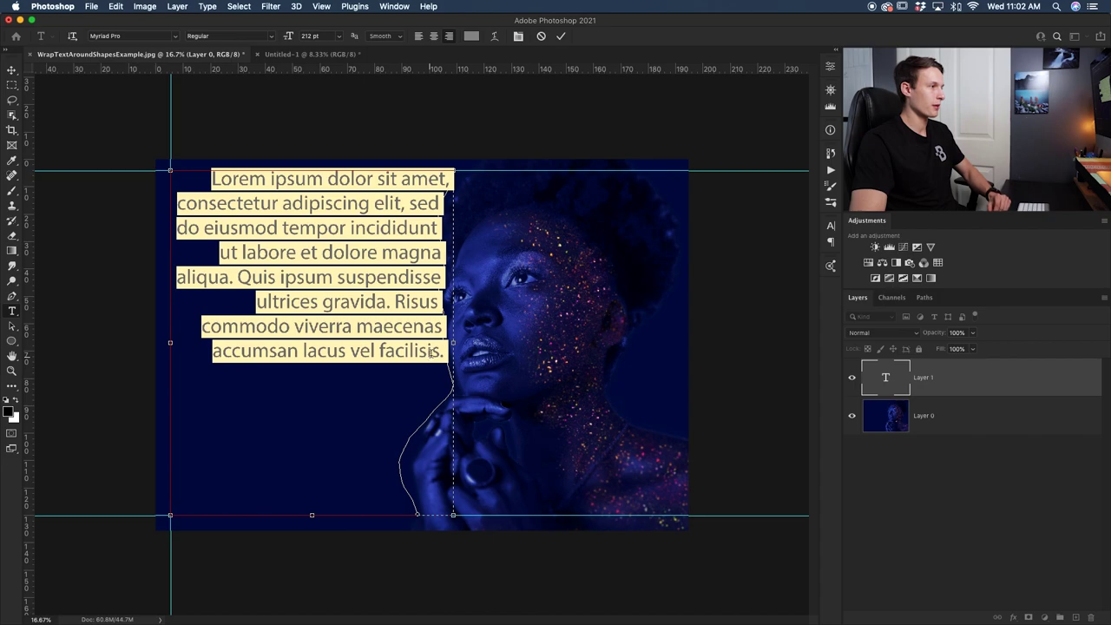
{"action": "left_click", "coordinate": [443, 350]}
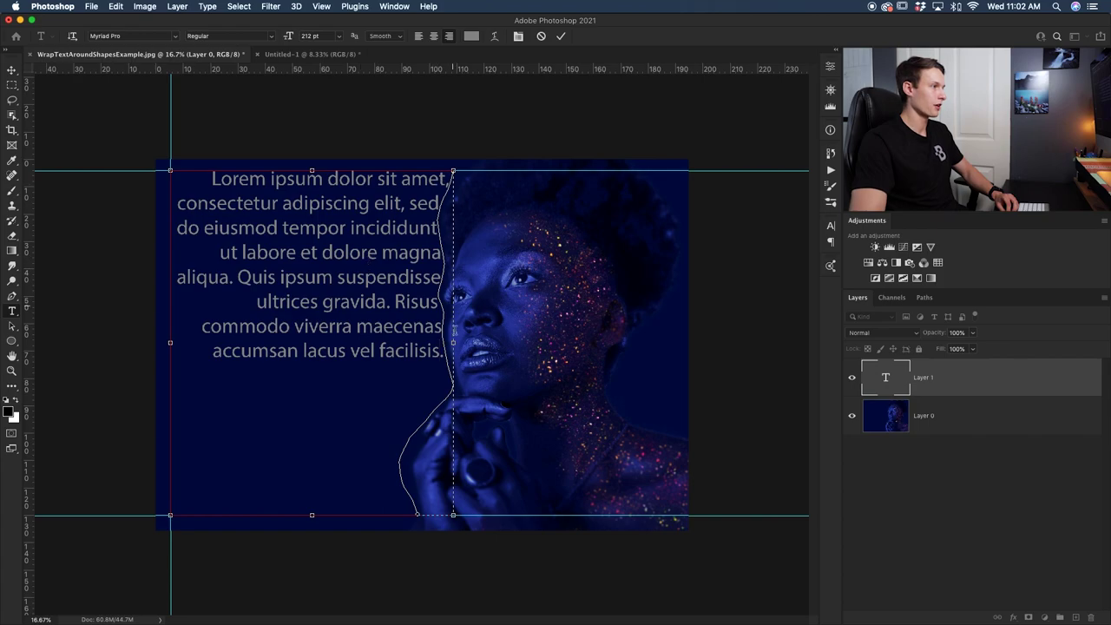
{"action": "key", "text": "super+v"}
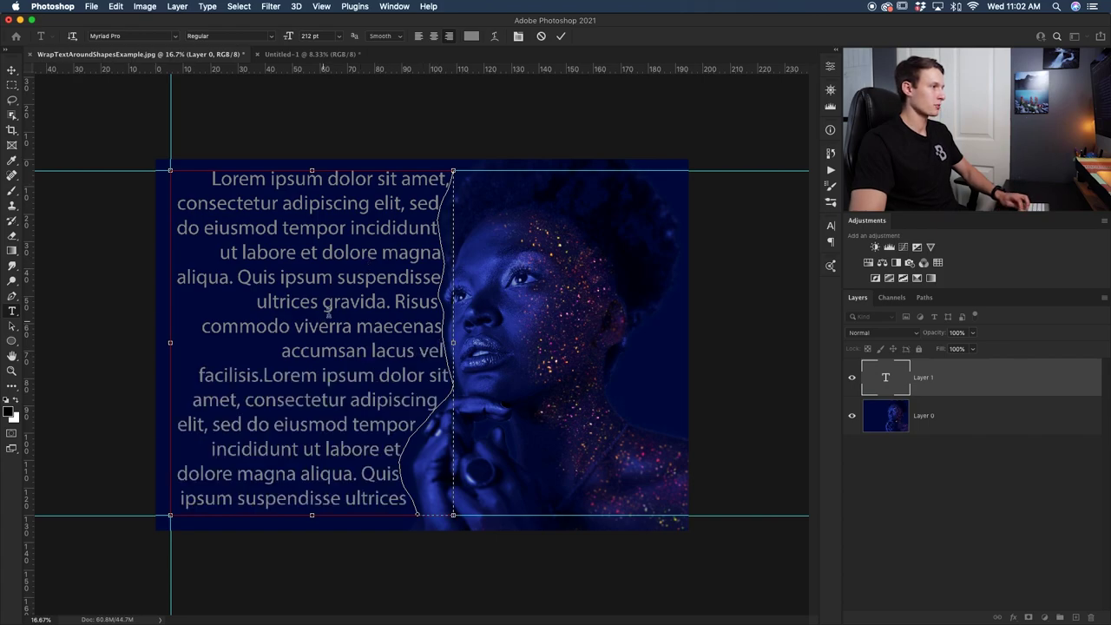
{"action": "key", "text": "Escape"}
{"action": "key", "text": "b"}
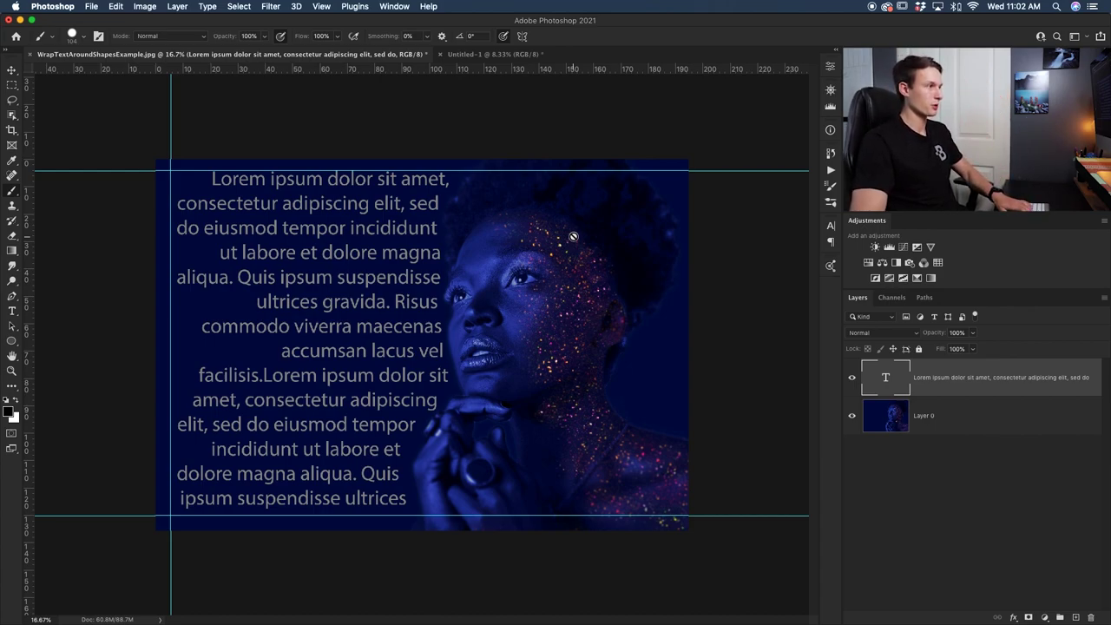
{"action": "key", "text": "t"}
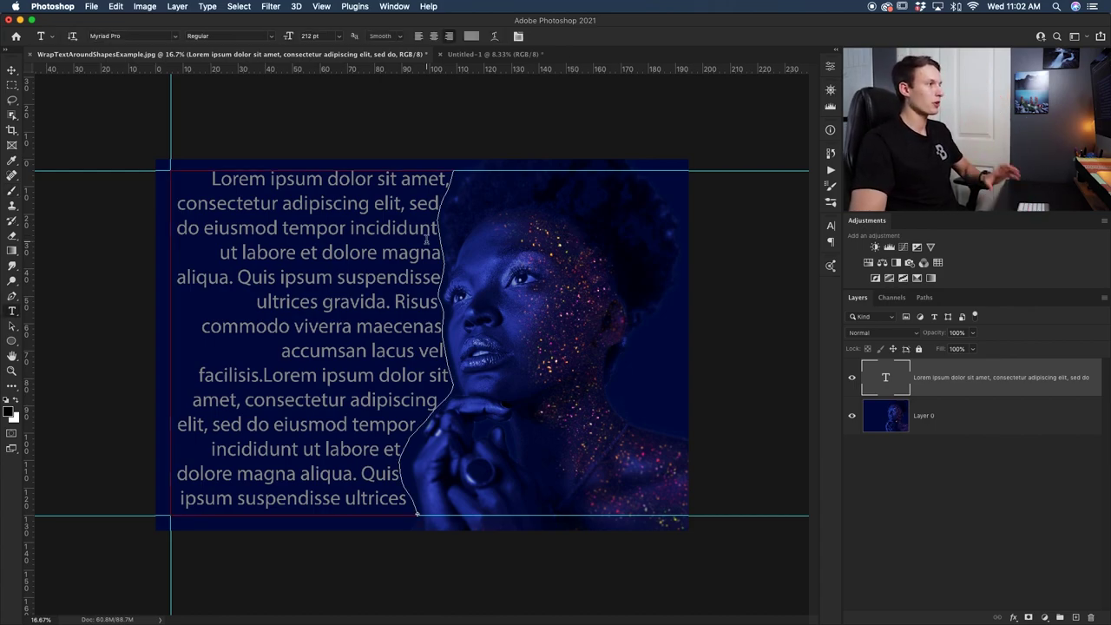
{"action": "left_click", "coordinate": [419, 37]}
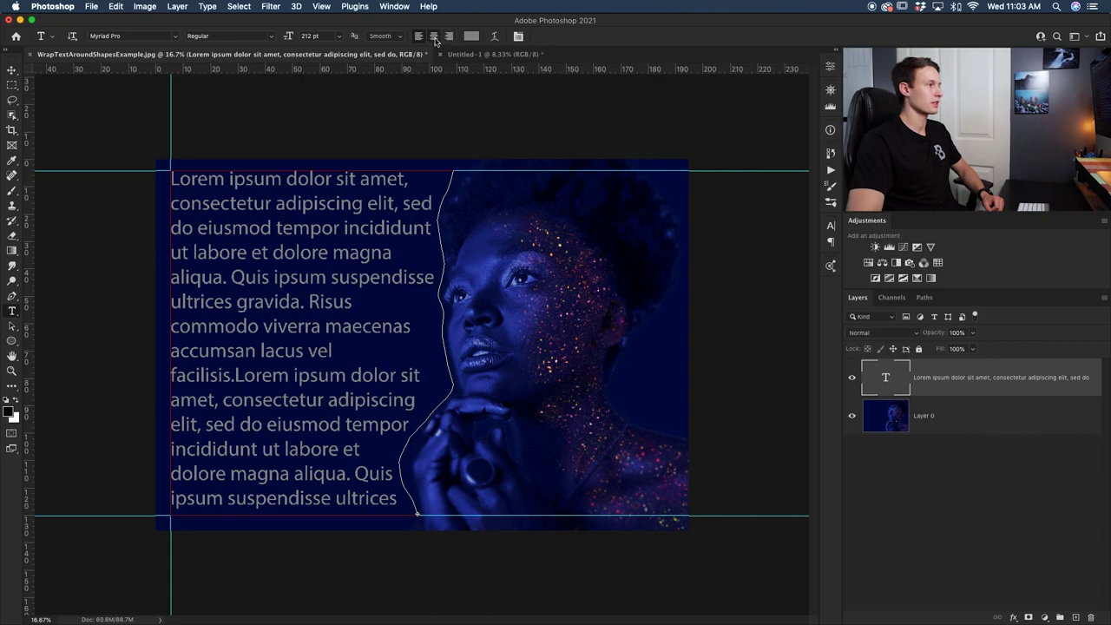
{"action": "left_click", "coordinate": [434, 37]}
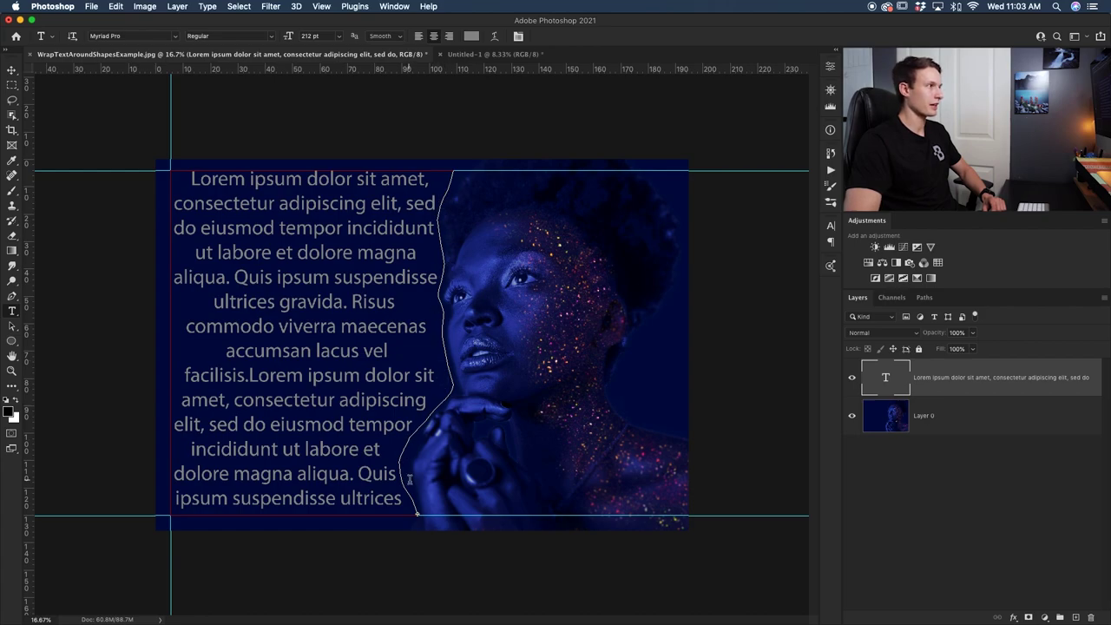
{"action": "left_click", "coordinate": [452, 37]}
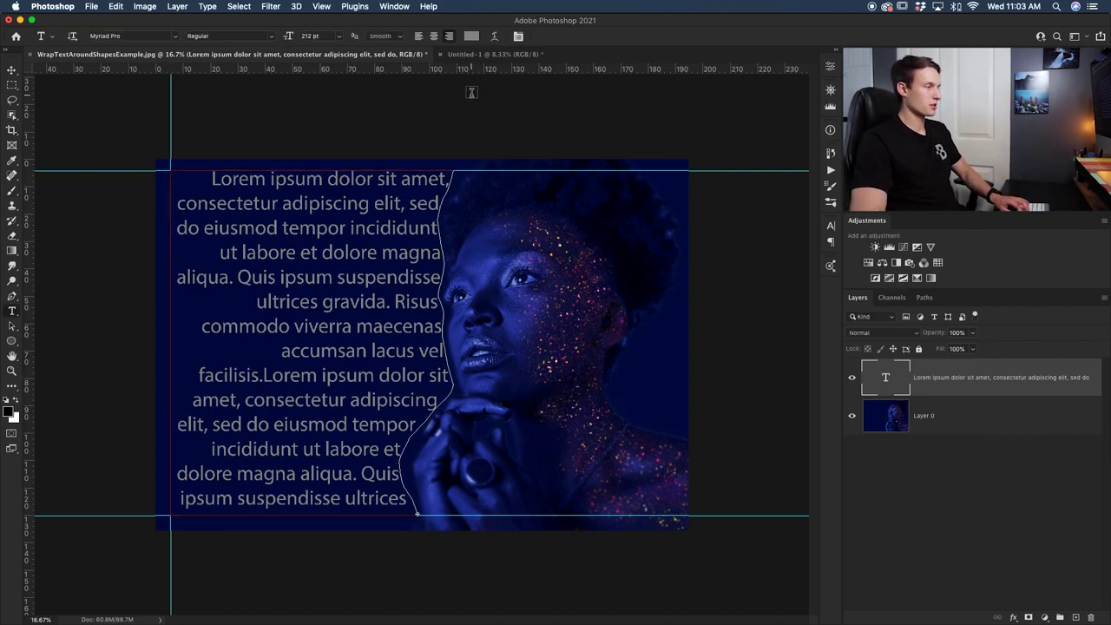
Step: Clear all guides from the portrait and switch to the Untitled-1 document
{"action": "key", "text": "b"}
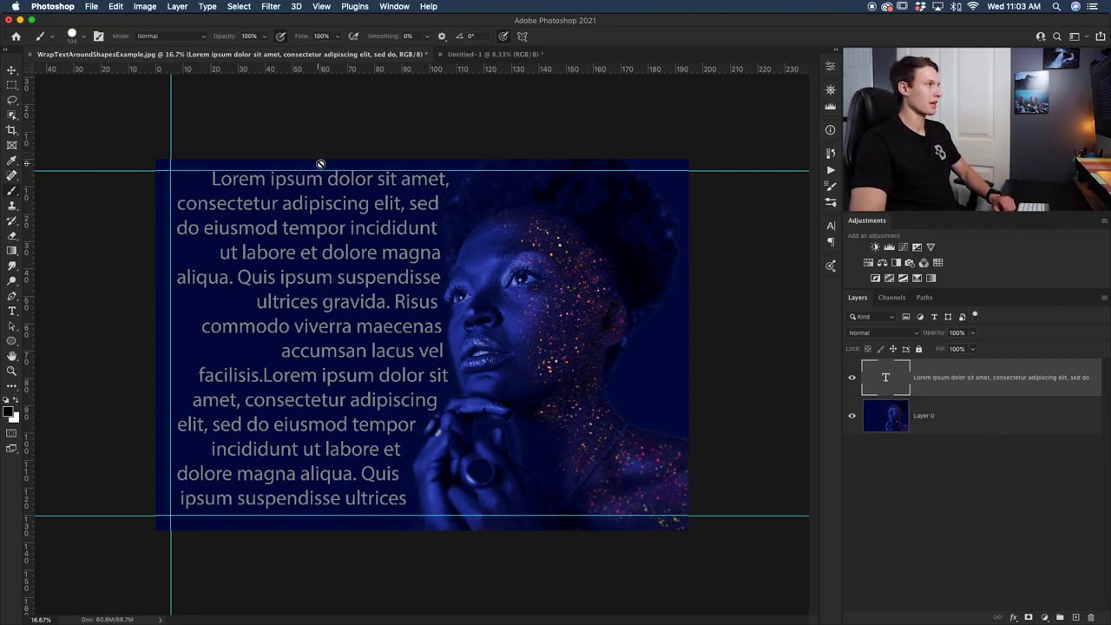
{"action": "left_click", "coordinate": [321, 6]}
{"action": "left_click", "coordinate": [423, 328]}
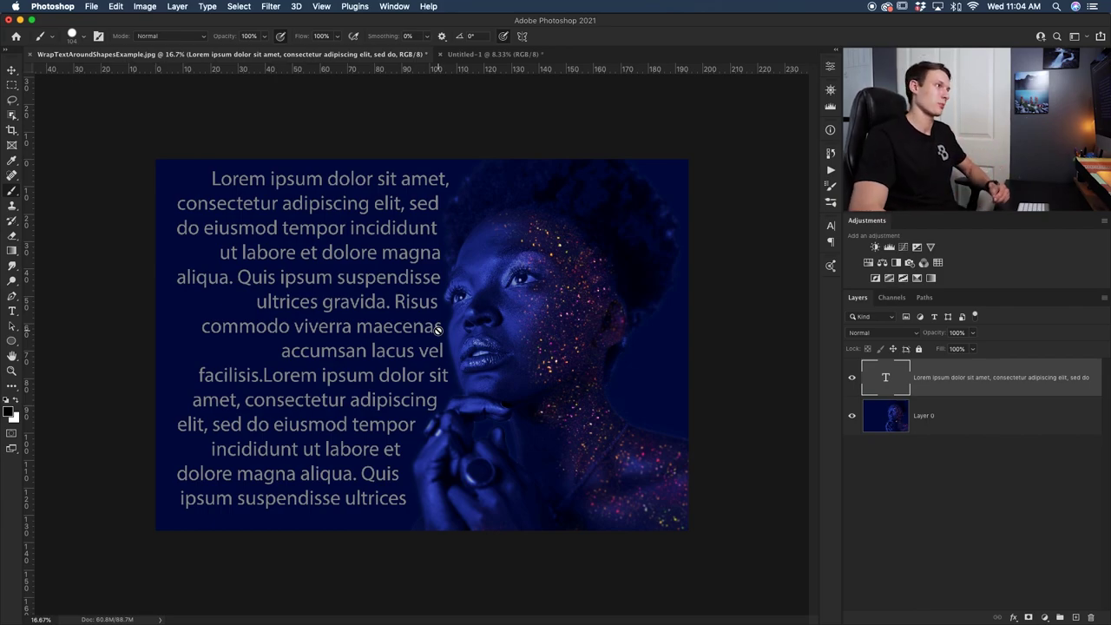
{"action": "left_click", "coordinate": [477, 55]}
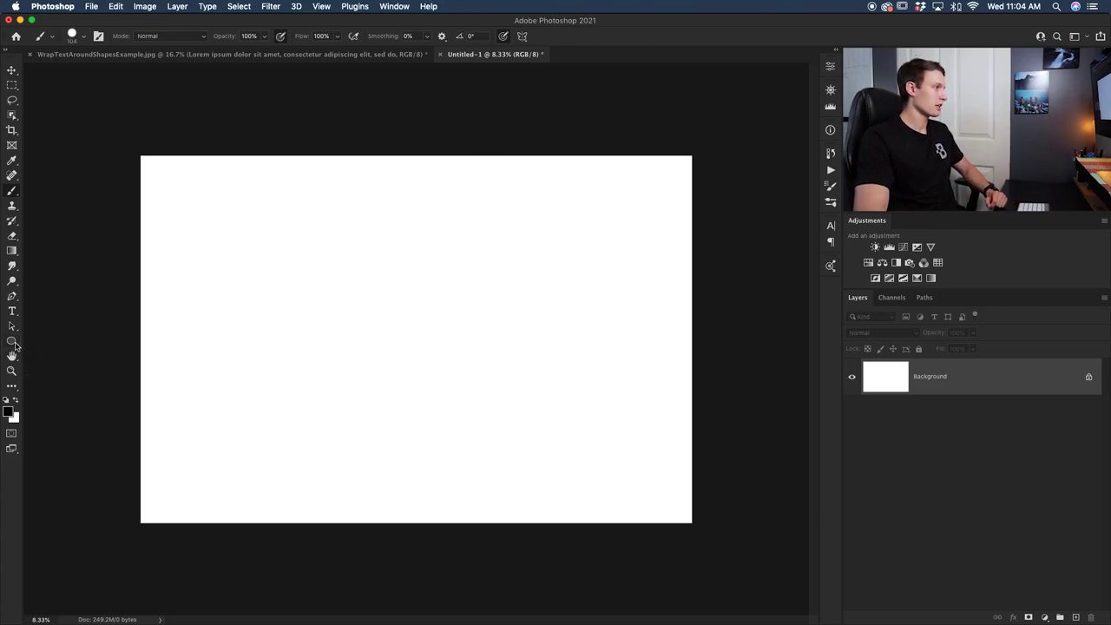
Step: Draw an 18.98 cm circular path with the Ellipse Tool in Path mode
{"action": "left_click", "coordinate": [12, 341]}
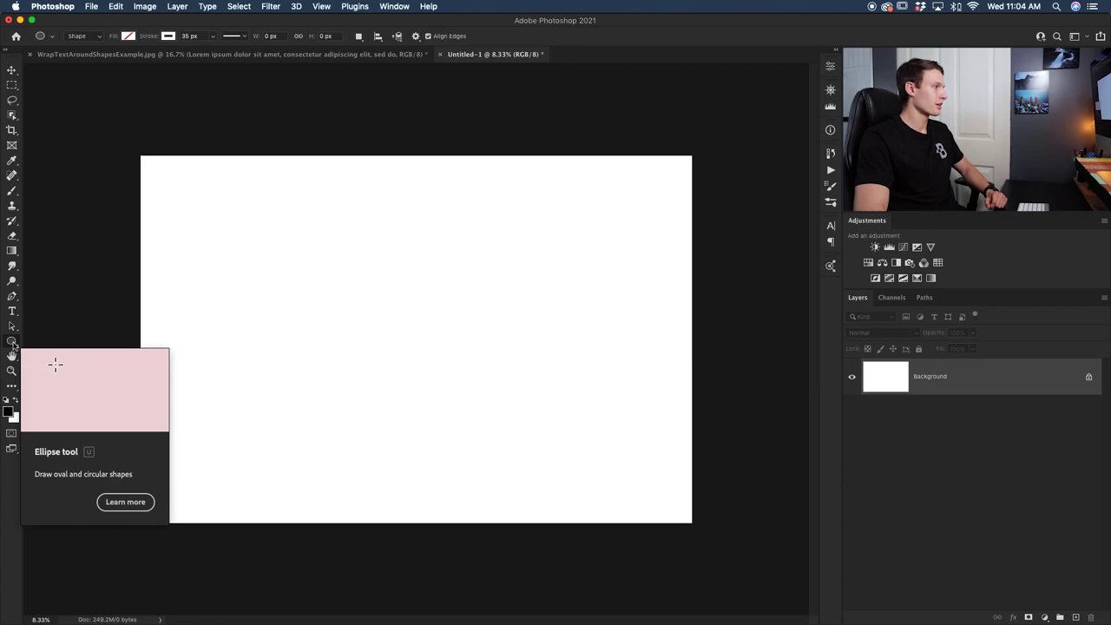
{"action": "left_click", "coordinate": [79, 39]}
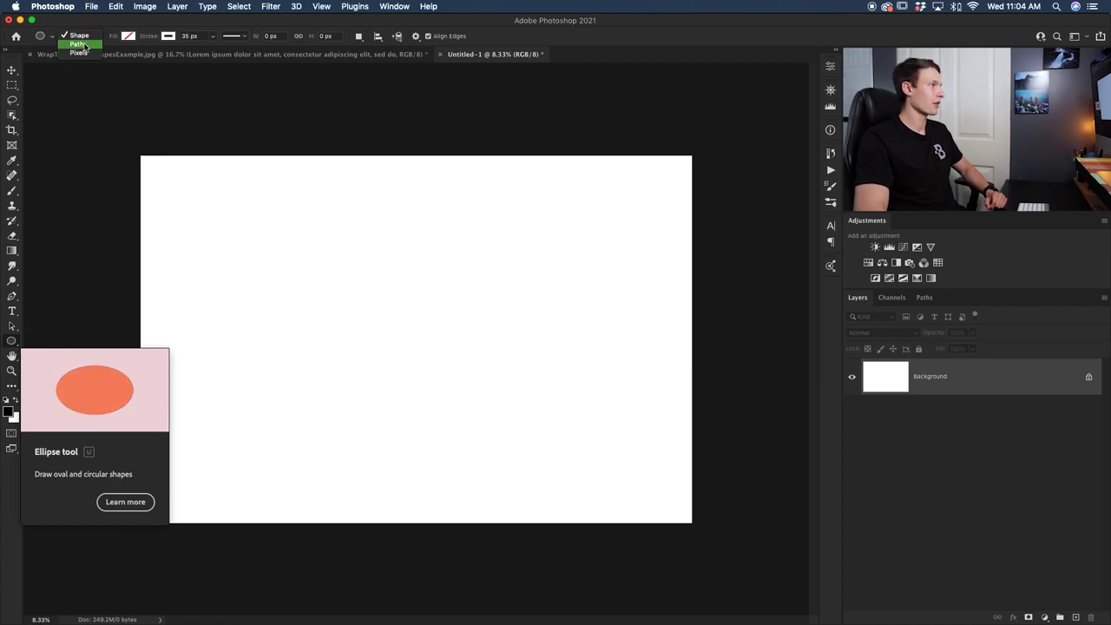
{"action": "left_click", "coordinate": [89, 44]}
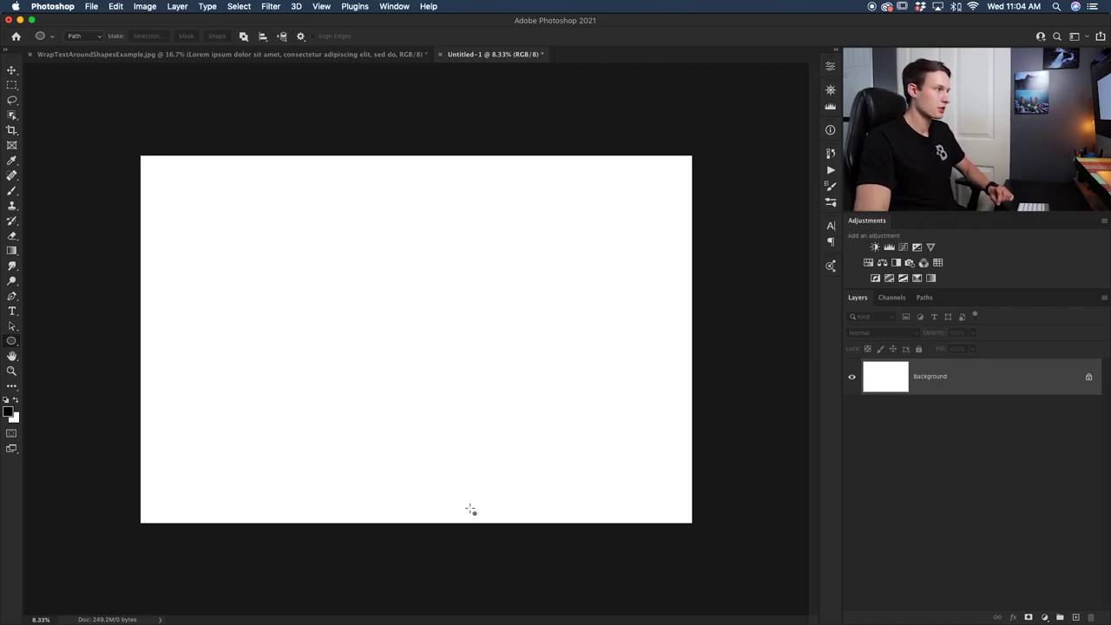
{"action": "left_click_drag", "start_coordinate": [315, 243], "coordinate": [532, 472]}
{"action": "key", "text": "space"}
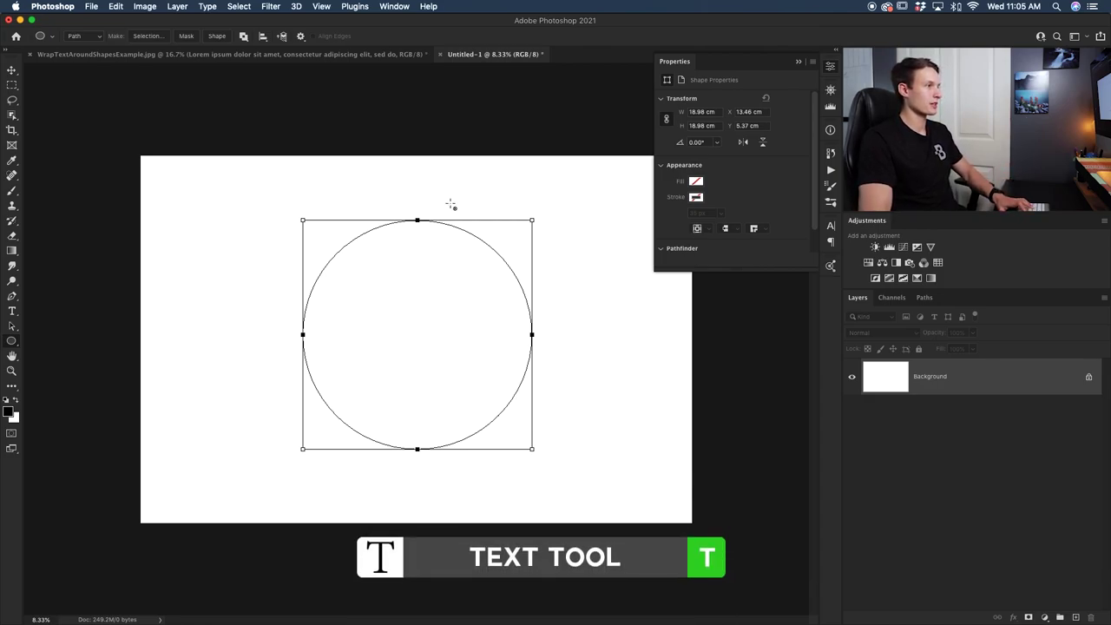
{"action": "key", "text": "t"}
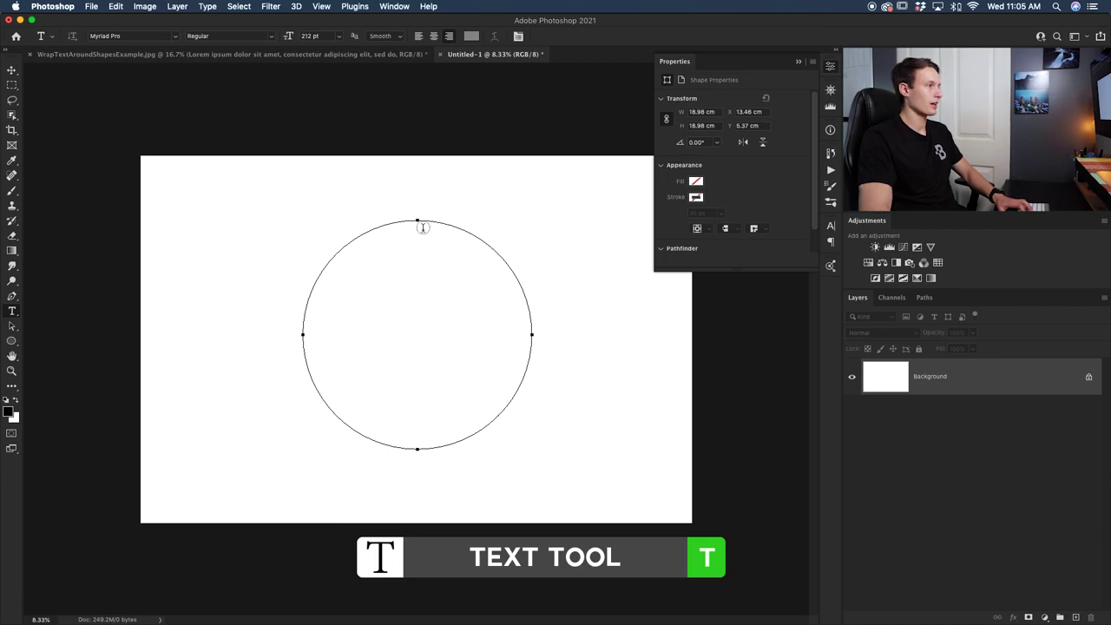
Step: Fill the circle with 44 pt centred Lorem ipsum text and commit it
{"action": "left_click", "coordinate": [410, 250]}
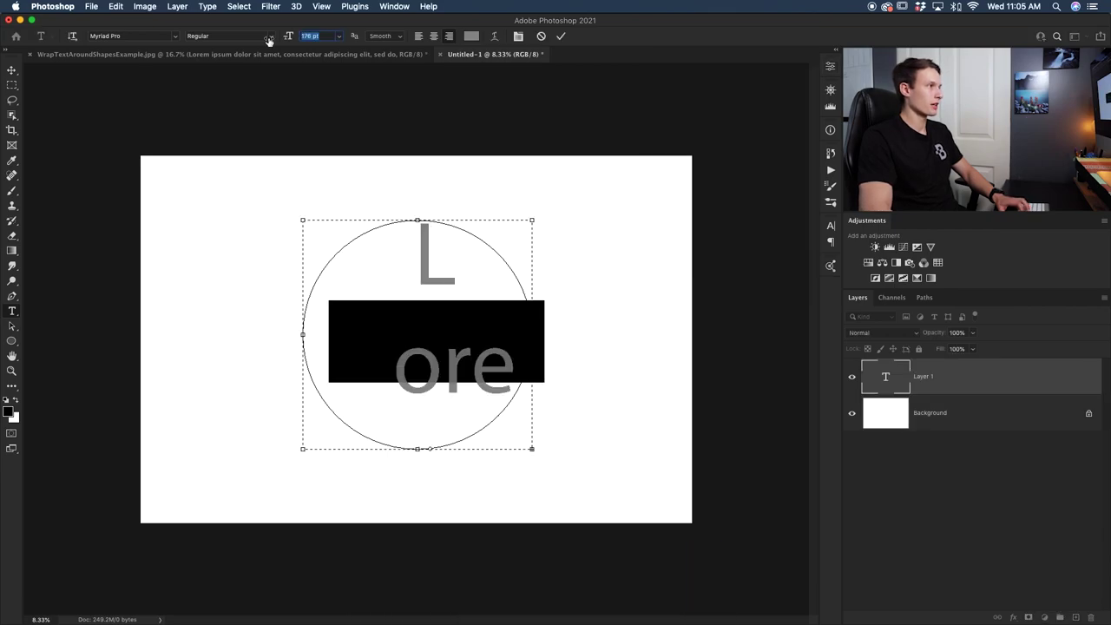
{"action": "left_click_drag", "start_coordinate": [287, 36], "coordinate": [189, 43]}
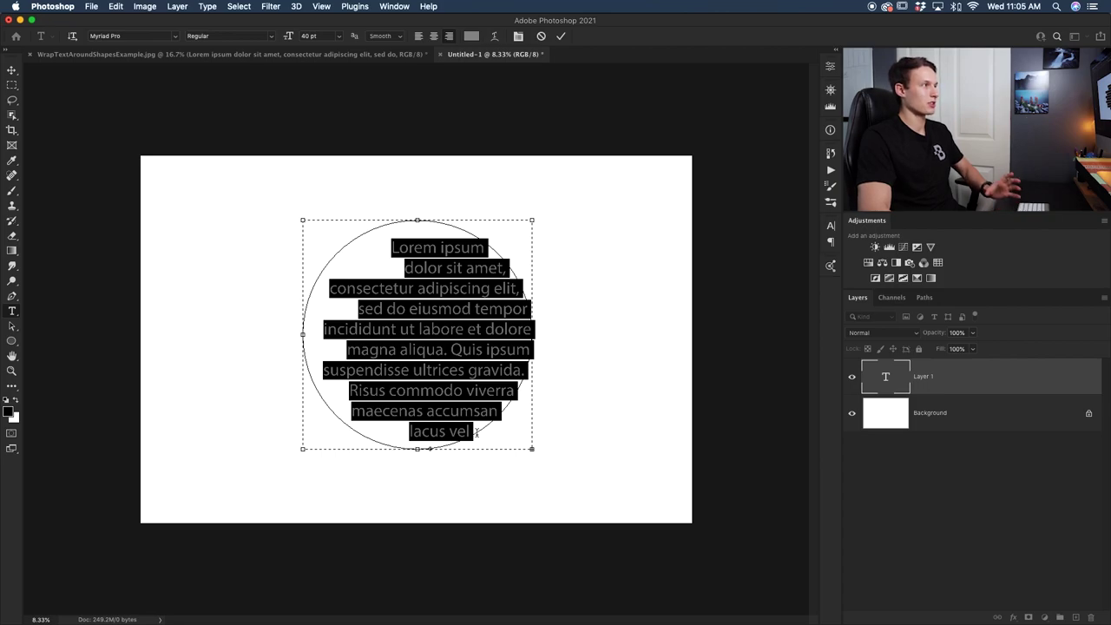
{"action": "left_click_drag", "start_coordinate": [288, 38], "coordinate": [443, 39]}
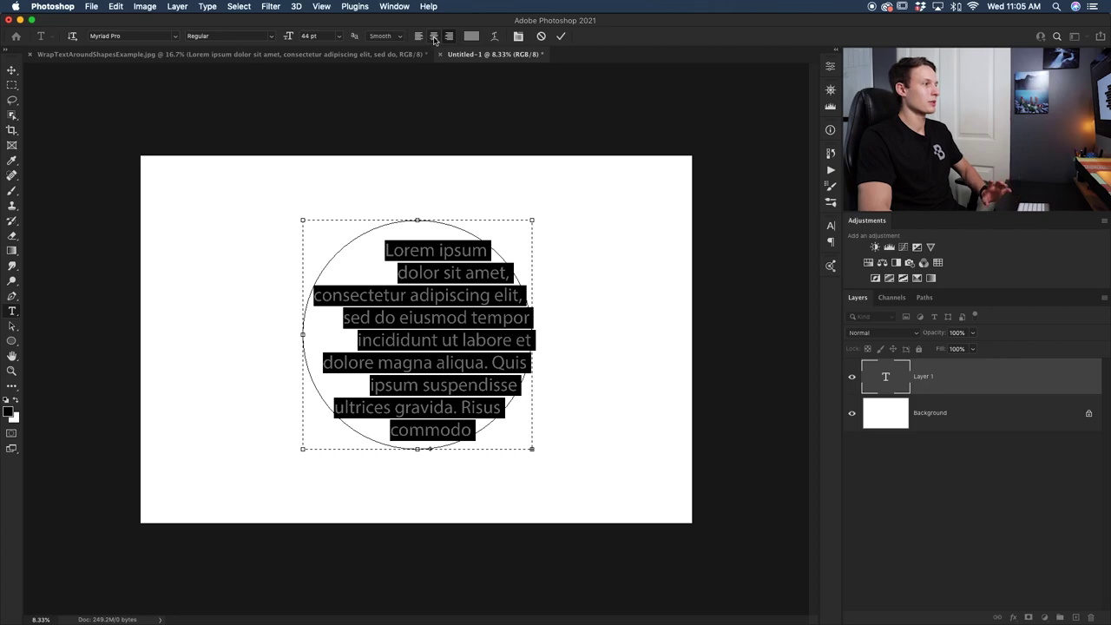
{"action": "left_click", "coordinate": [434, 37]}
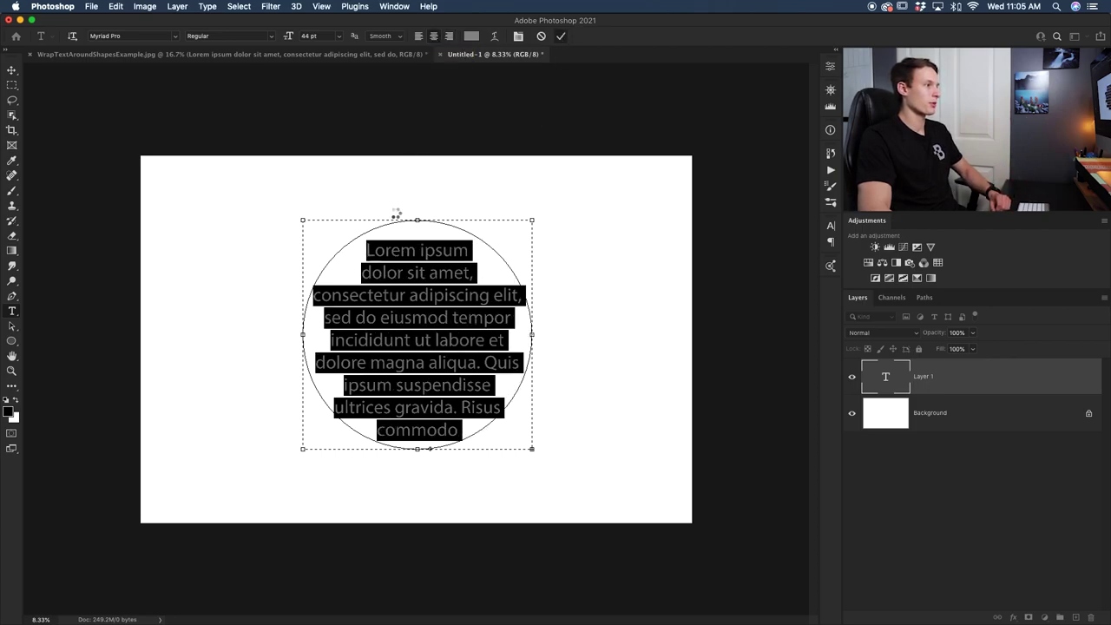
{"action": "left_click", "coordinate": [576, 364]}
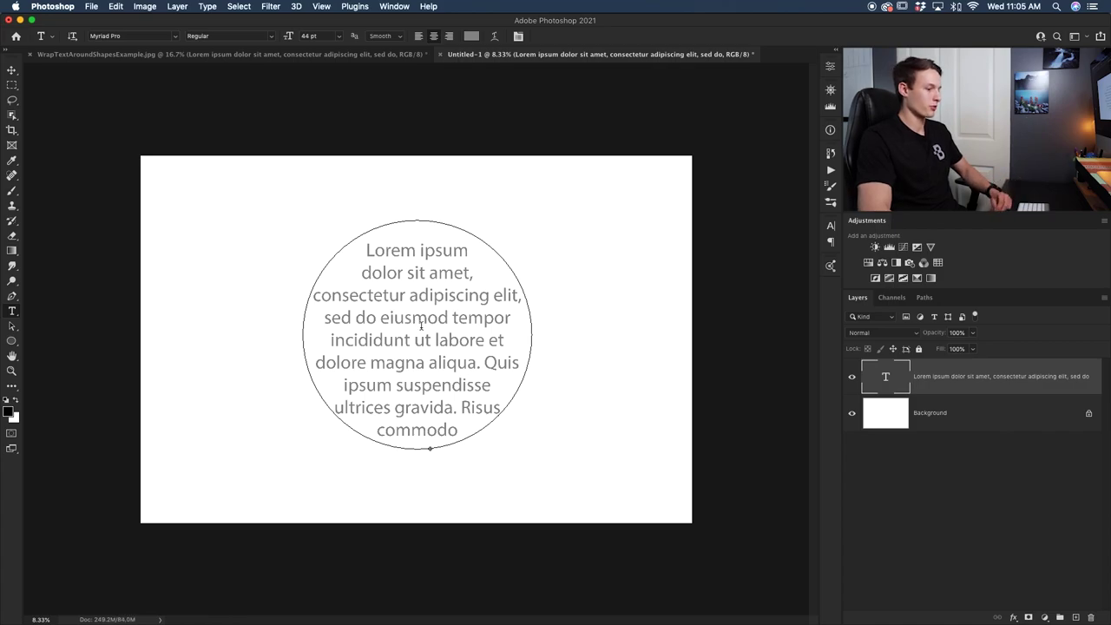
{"action": "key", "text": "b"}
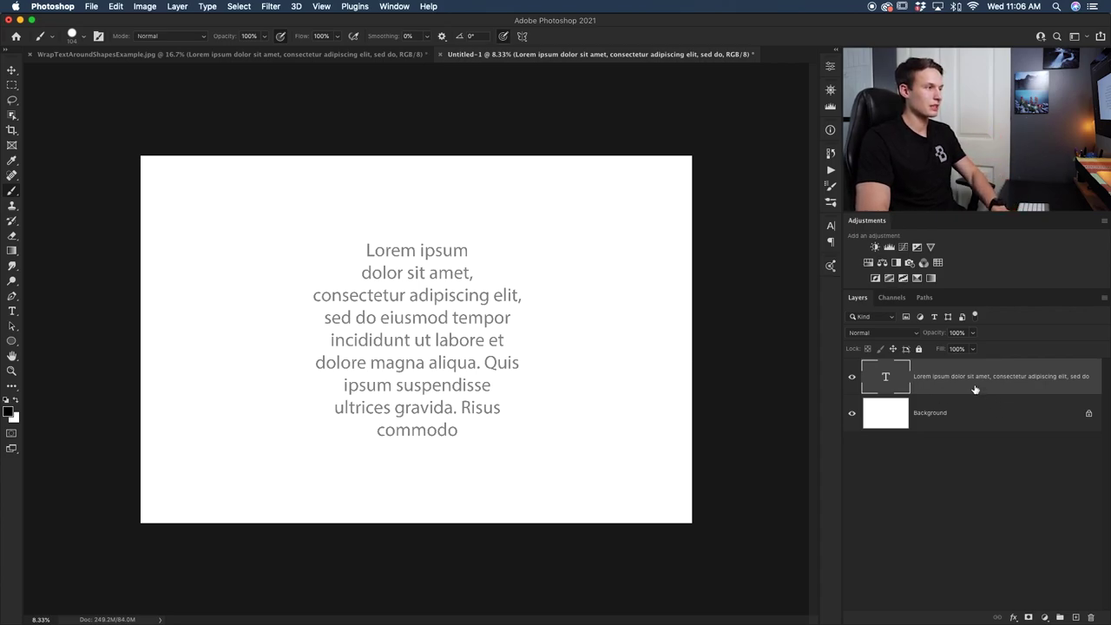
Step: Delete the circle's text layer and draw a 23.1 × 20 cm triangle path
{"action": "key", "text": "BackSpace"}
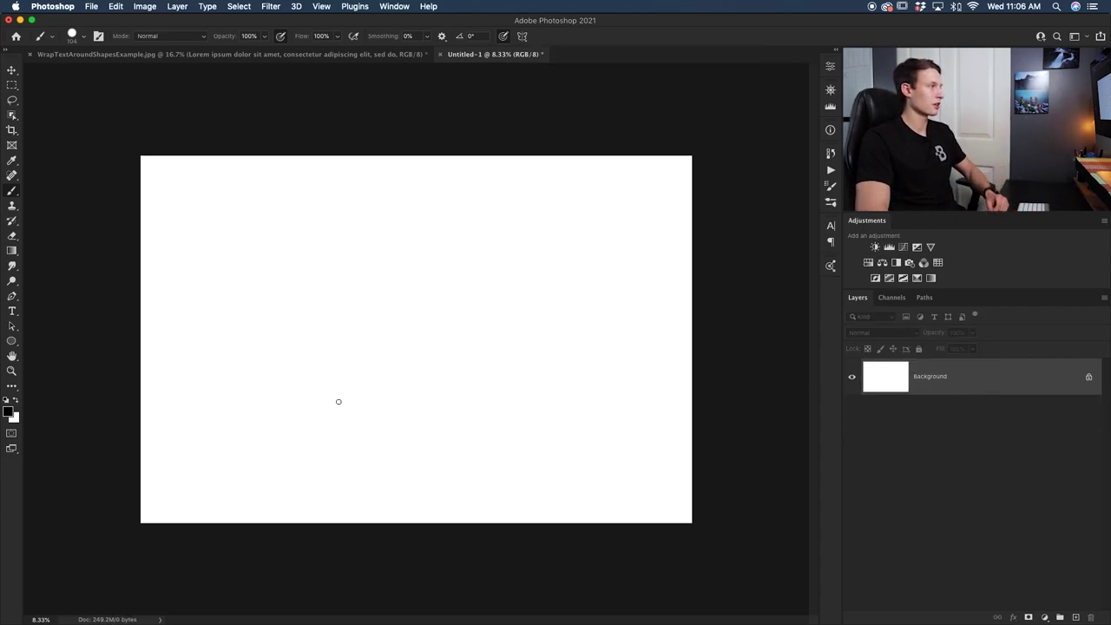
{"action": "left_click", "coordinate": [12, 342]}
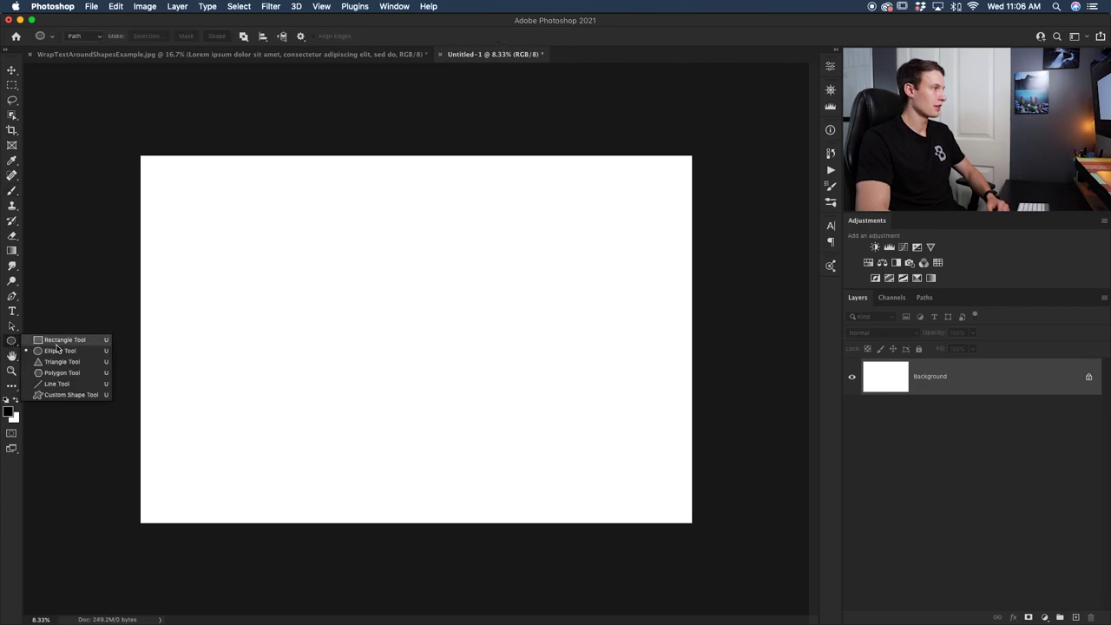
{"action": "left_click", "coordinate": [87, 364]}
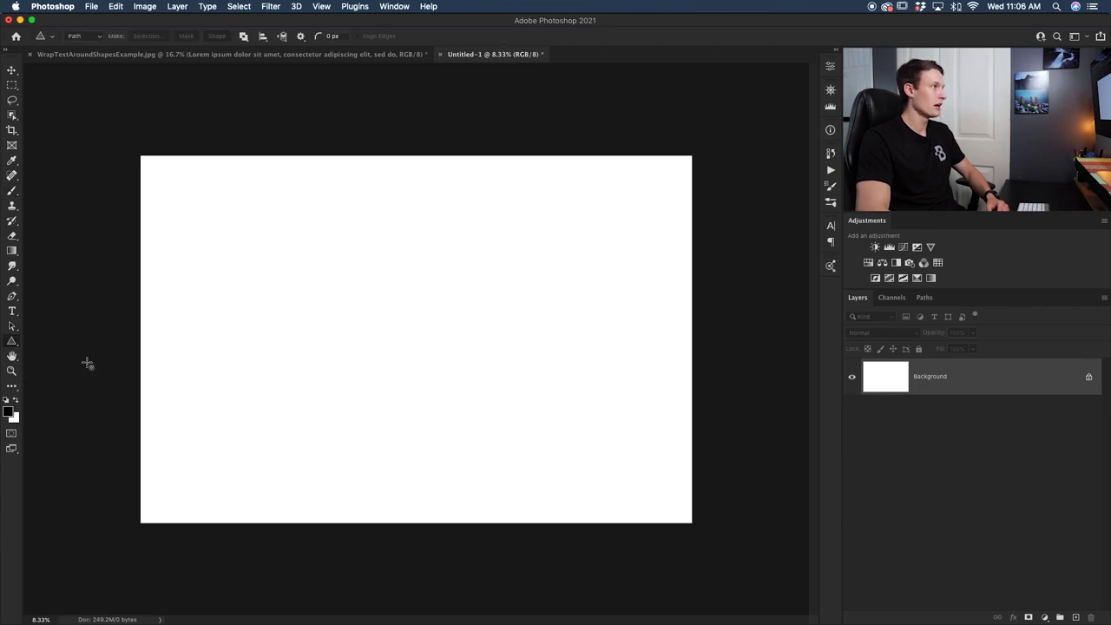
{"action": "left_click_drag", "start_coordinate": [359, 238], "coordinate": [644, 528]}
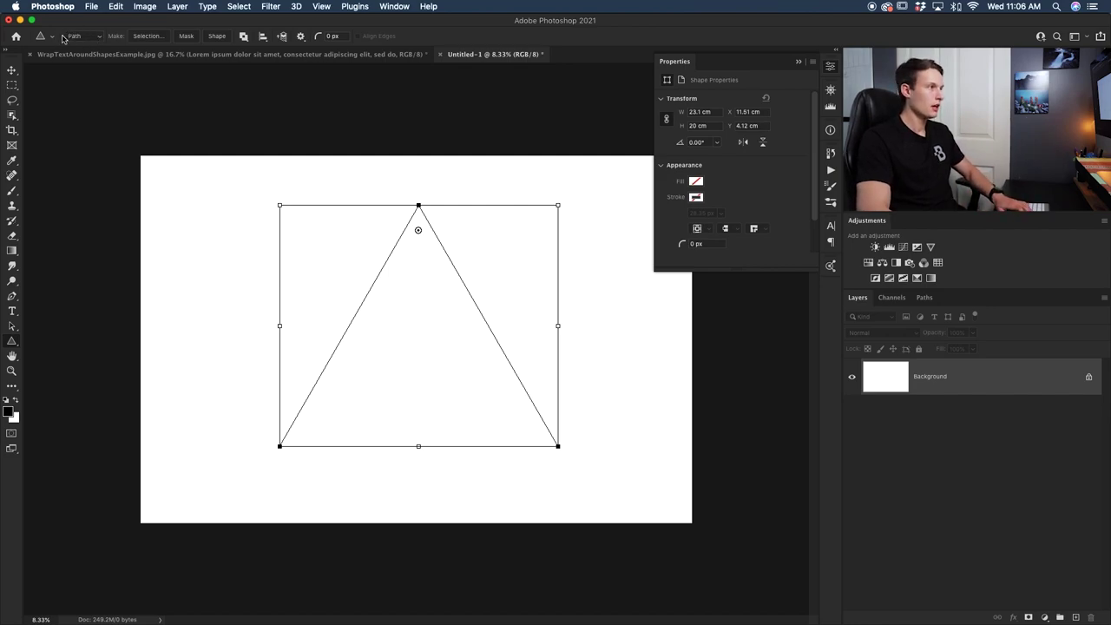
Step: Add Lorem ipsum placeholder text inside the triangle path with the Type tool
{"action": "key", "text": "t"}
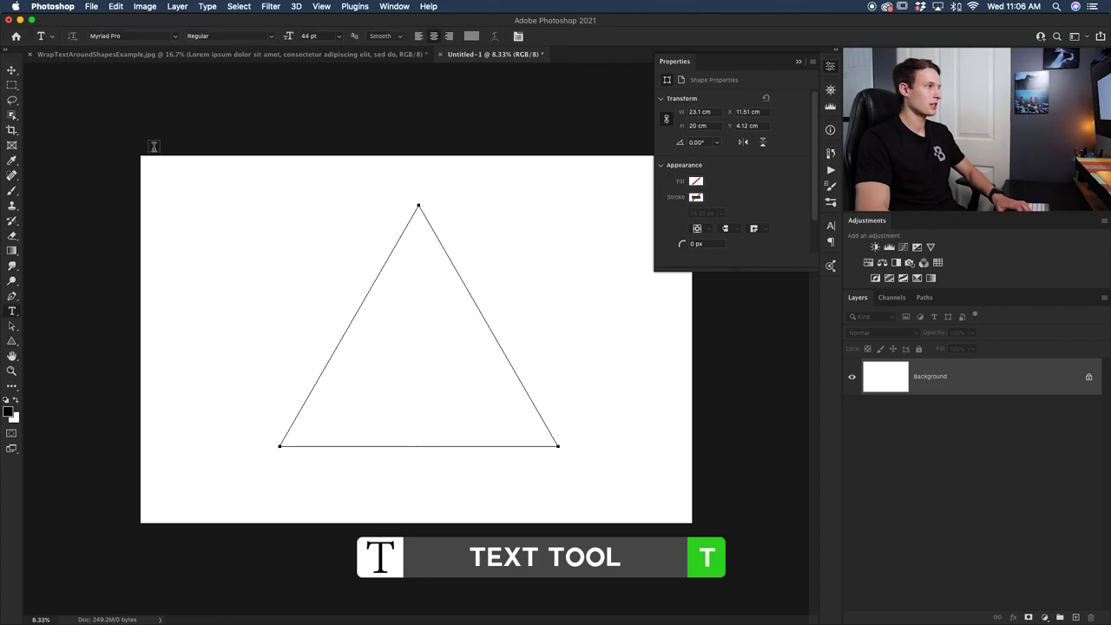
{"action": "left_click", "coordinate": [413, 238]}
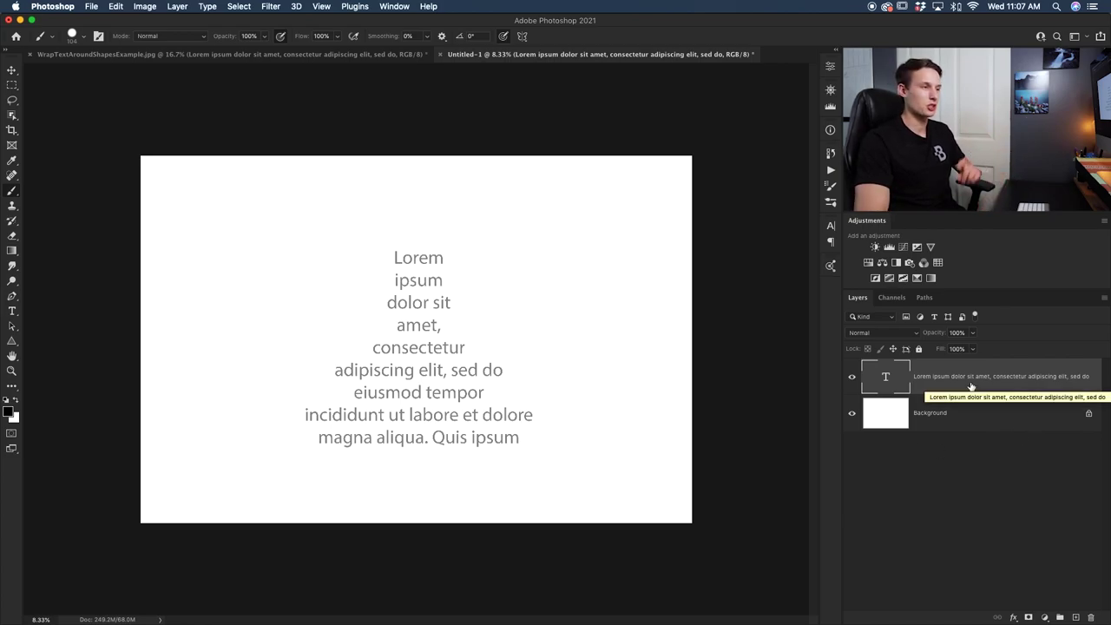
Step: Delete the triangle's text layer and set the Triangle Tool to Shape mode
{"action": "key", "text": "Delete"}
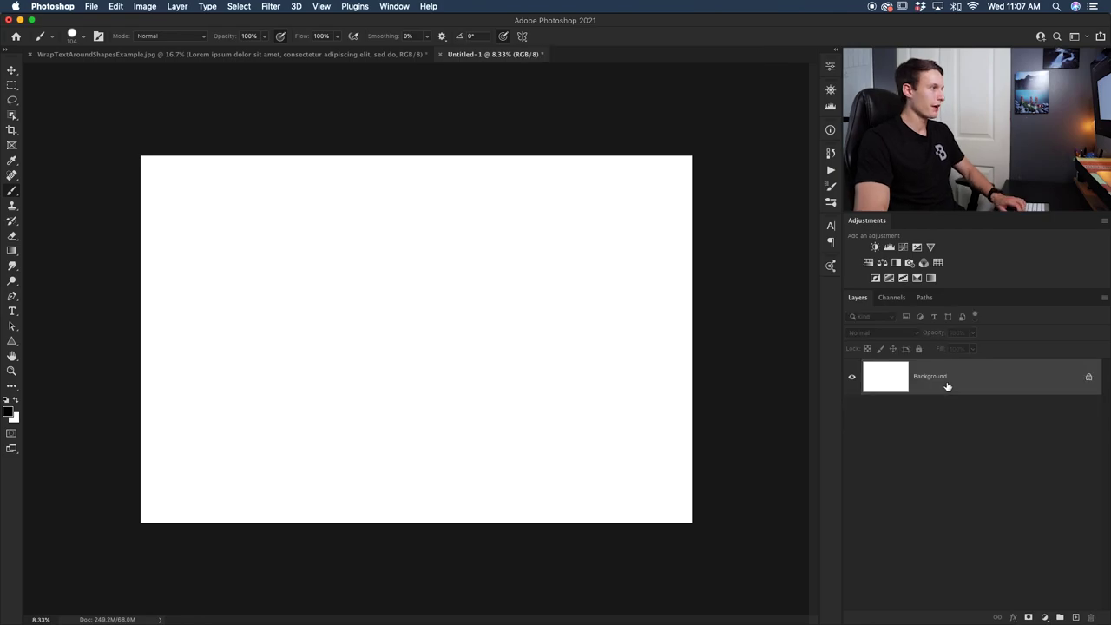
{"action": "left_click_drag", "start_coordinate": [11, 343], "coordinate": [71, 362]}
{"action": "left_click", "coordinate": [82, 38]}
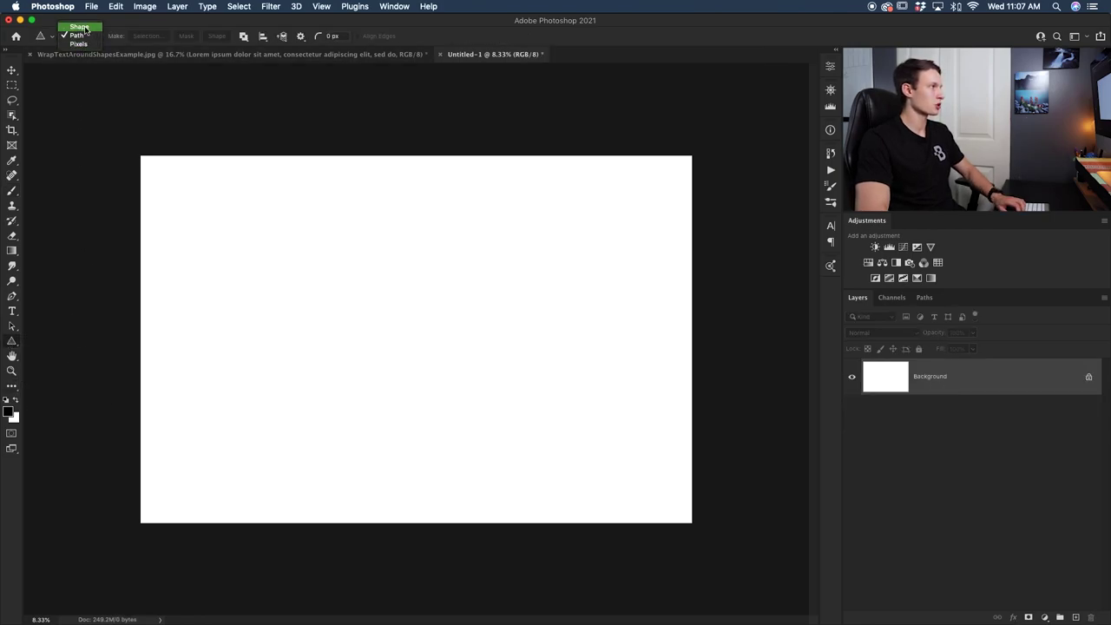
{"action": "left_click", "coordinate": [85, 28]}
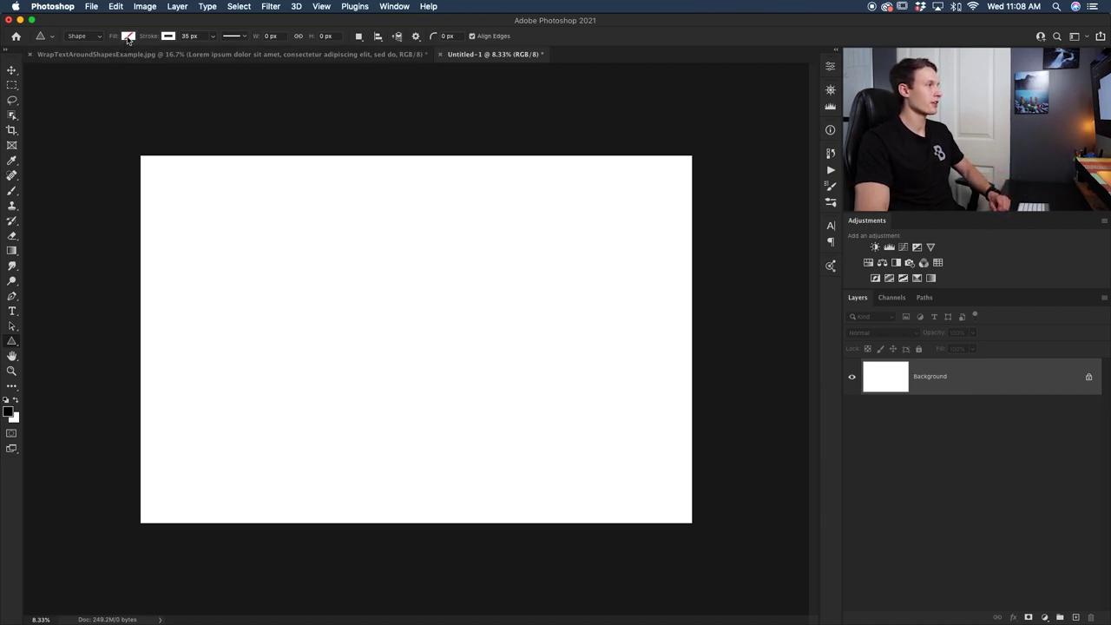
Step: Set the shape fill colour to light green #96ba6f
{"action": "left_click", "coordinate": [128, 37]}
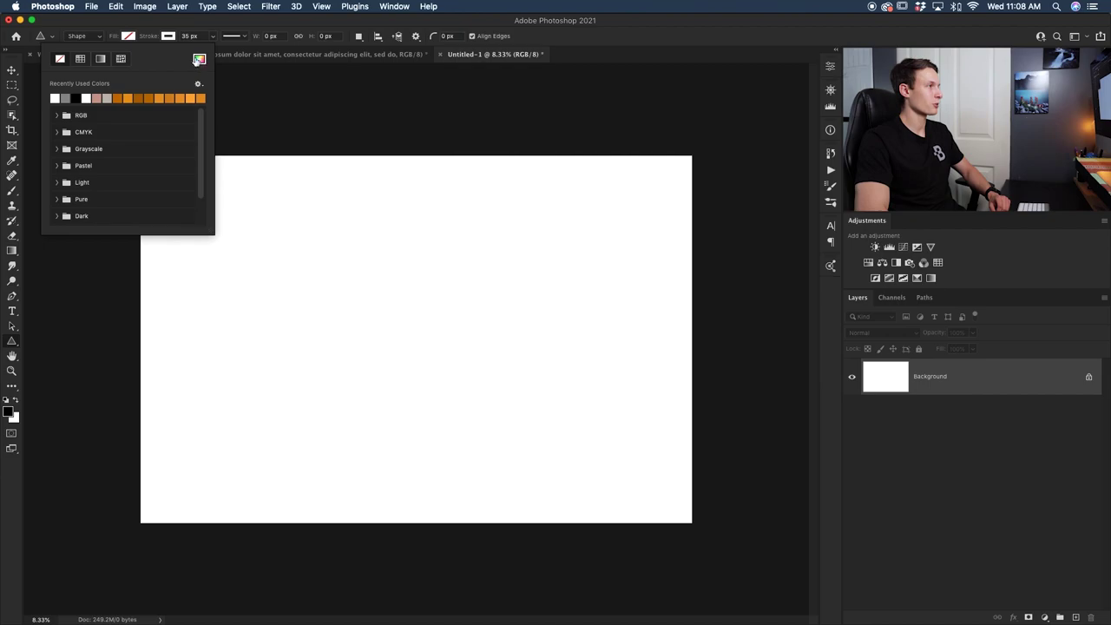
{"action": "left_click", "coordinate": [199, 59]}
{"action": "left_click_drag", "start_coordinate": [754, 304], "coordinate": [753, 290]}
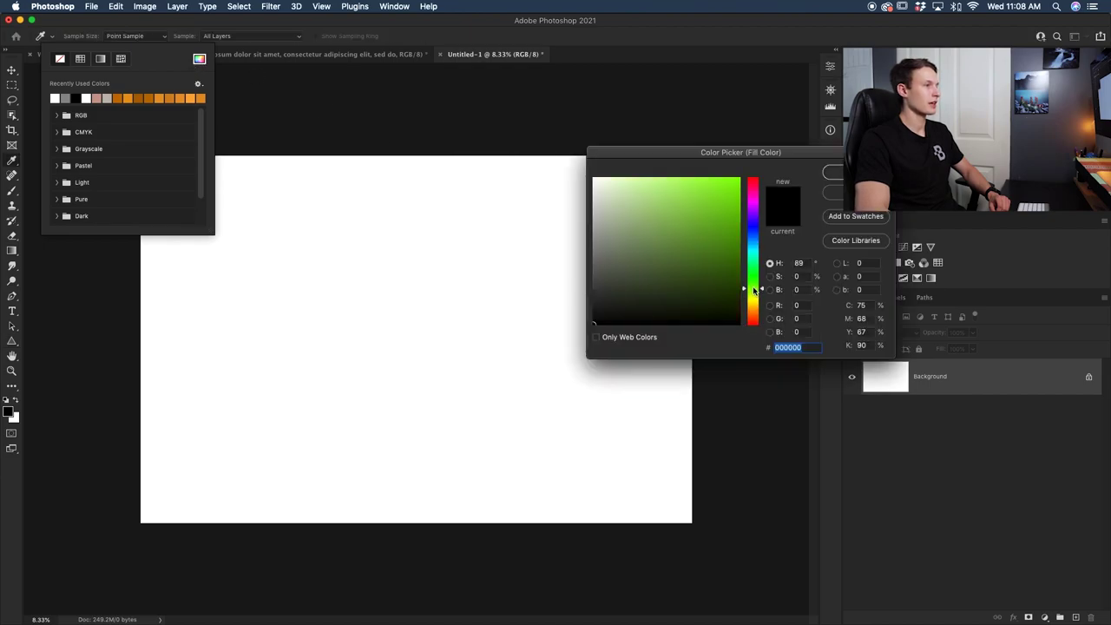
{"action": "left_click_drag", "start_coordinate": [683, 257], "coordinate": [652, 217]}
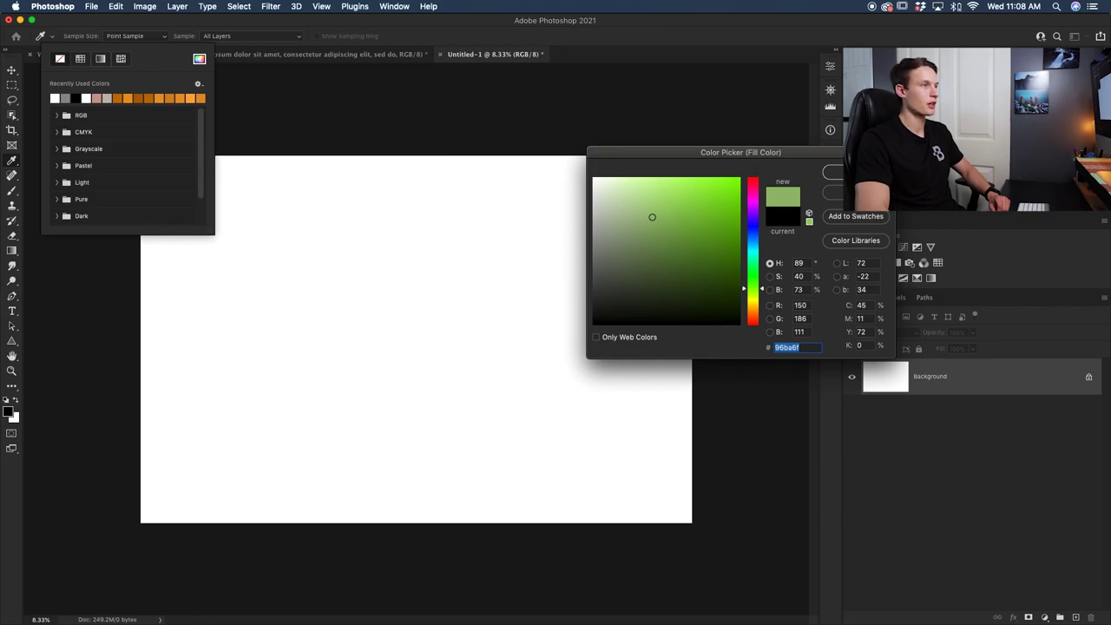
{"action": "key", "text": "Return"}
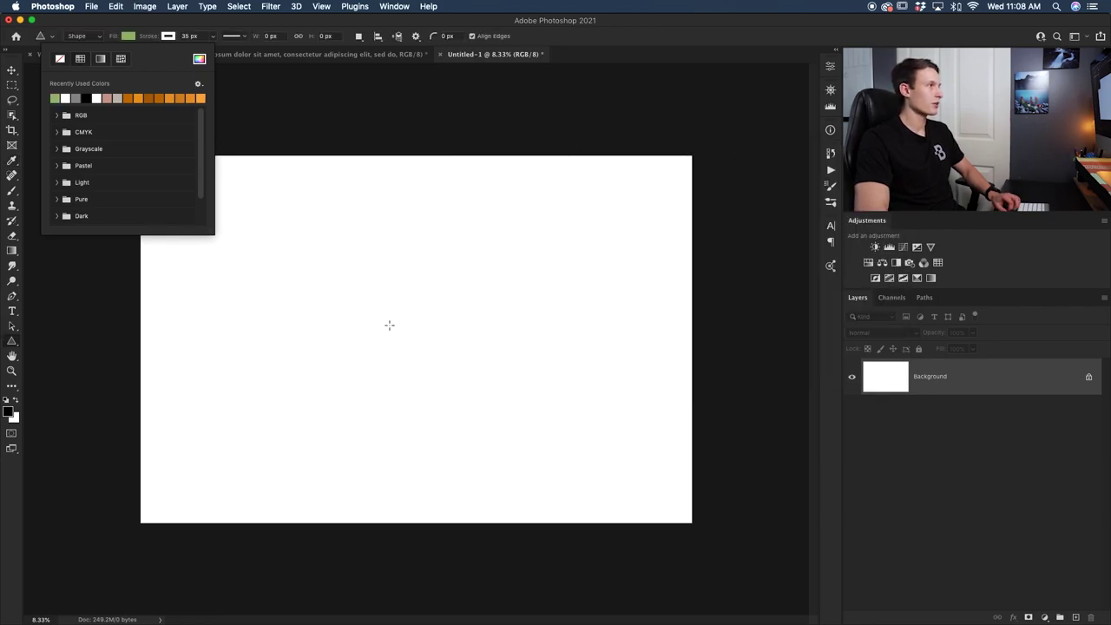
Step: Draw a 23.59 × 20.43 cm green triangle on the canvas
{"action": "left_click", "coordinate": [356, 228]}
{"action": "left_click_drag", "start_coordinate": [356, 228], "coordinate": [578, 536]}
{"action": "key", "text": "space"}
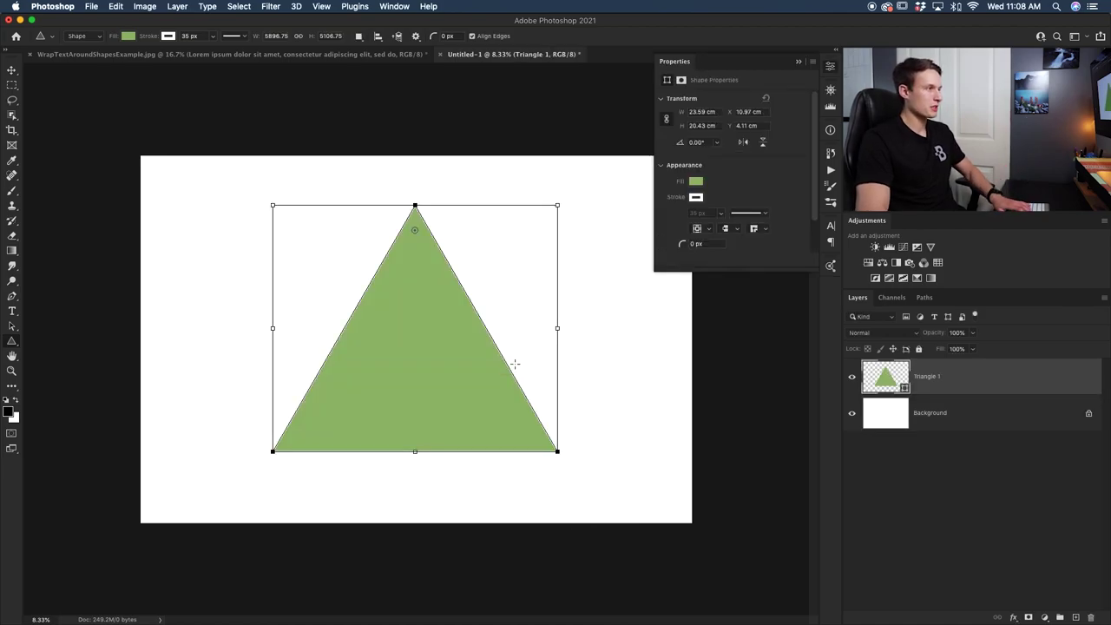
Step: Flow Lorem ipsum placeholder text into the green triangle, commit it, then select the Triangle 1 layer
{"action": "key", "text": "t"}
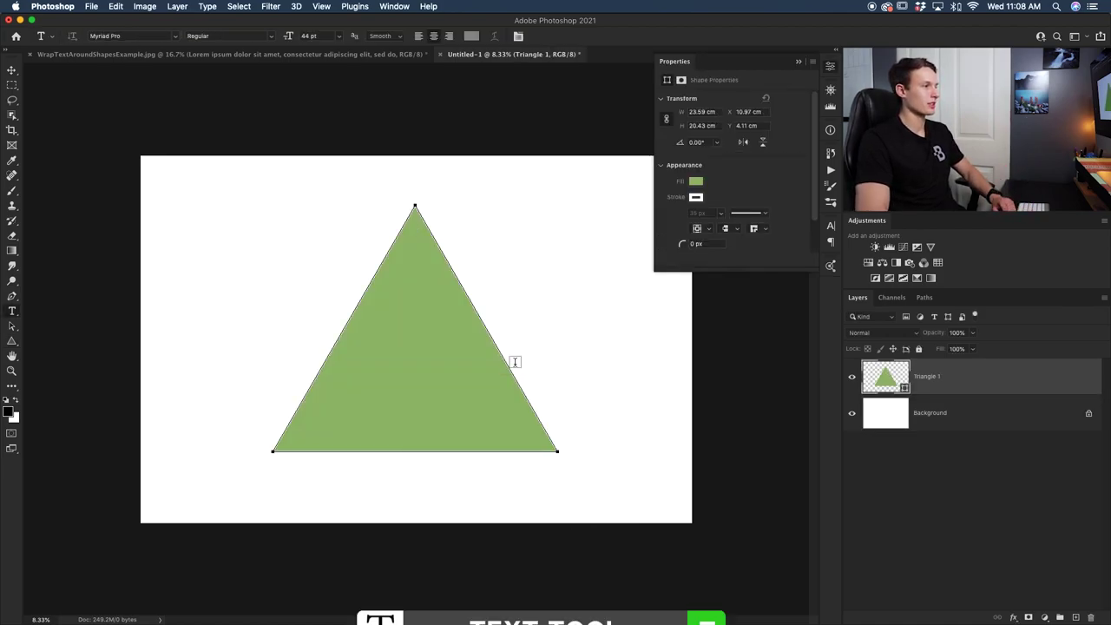
{"action": "left_click", "coordinate": [418, 286]}
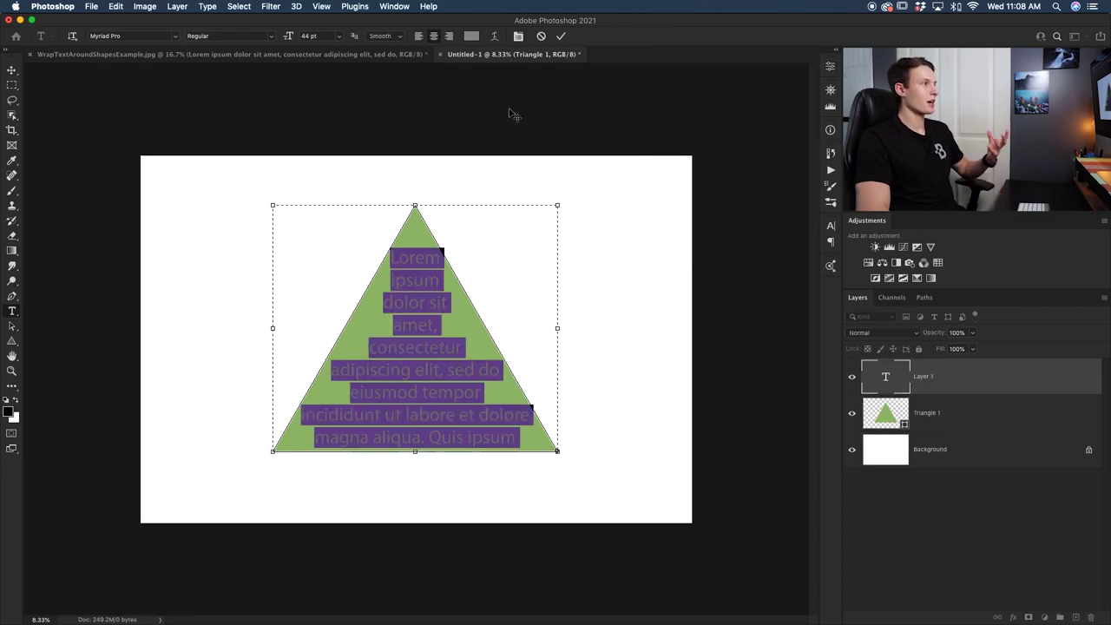
{"action": "left_click", "coordinate": [561, 36]}
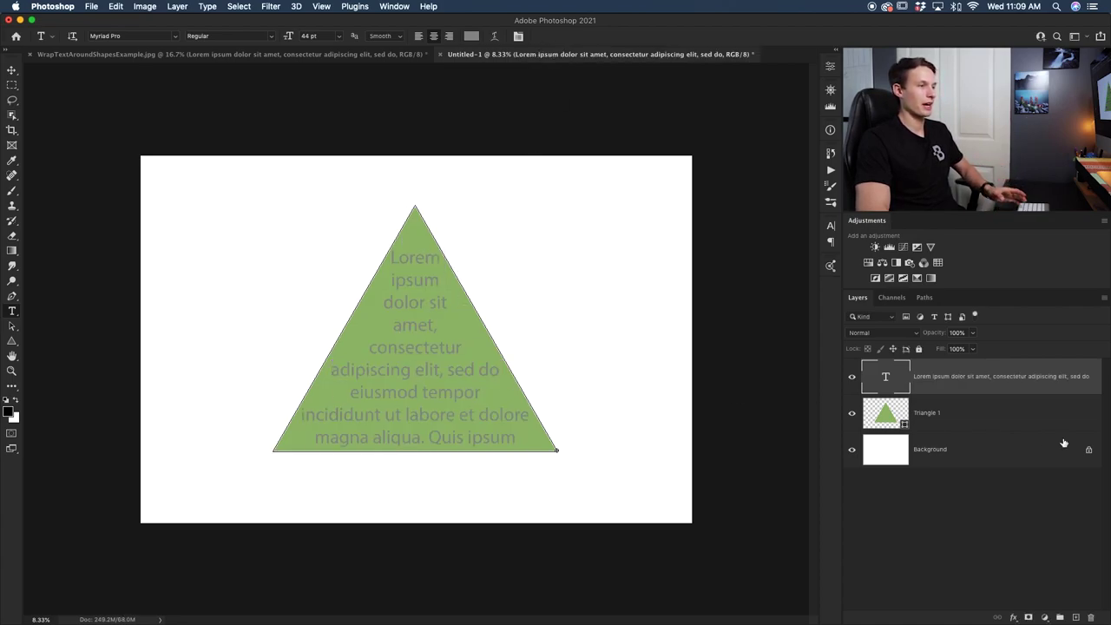
{"action": "left_click", "coordinate": [932, 414]}
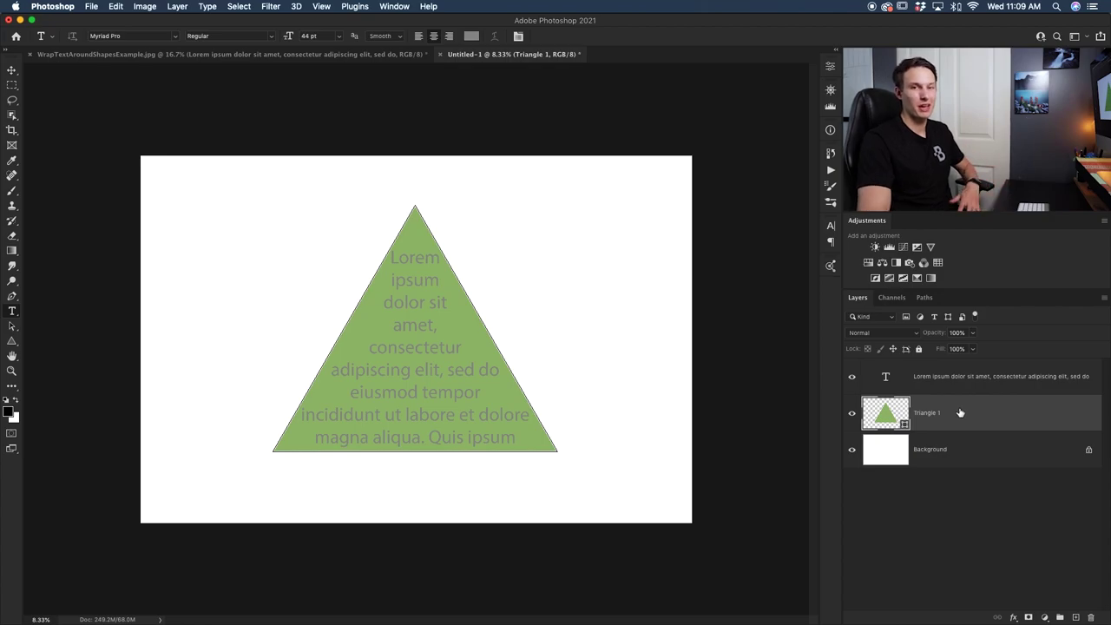